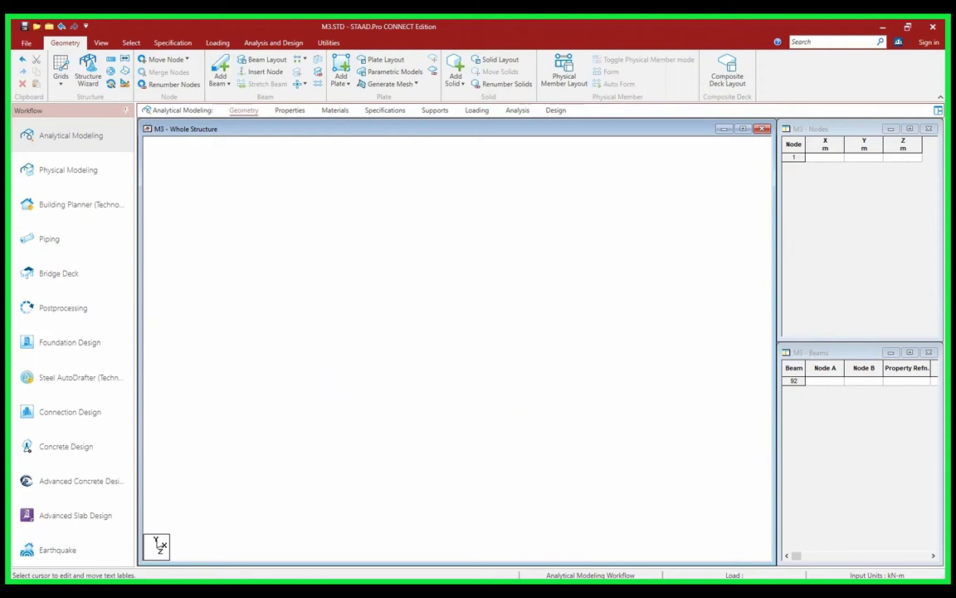
- Switch to the Snipping Tool and examine the building's plan and elevation for bay spans, floor heights and foundation depth
key(alt+Tab)
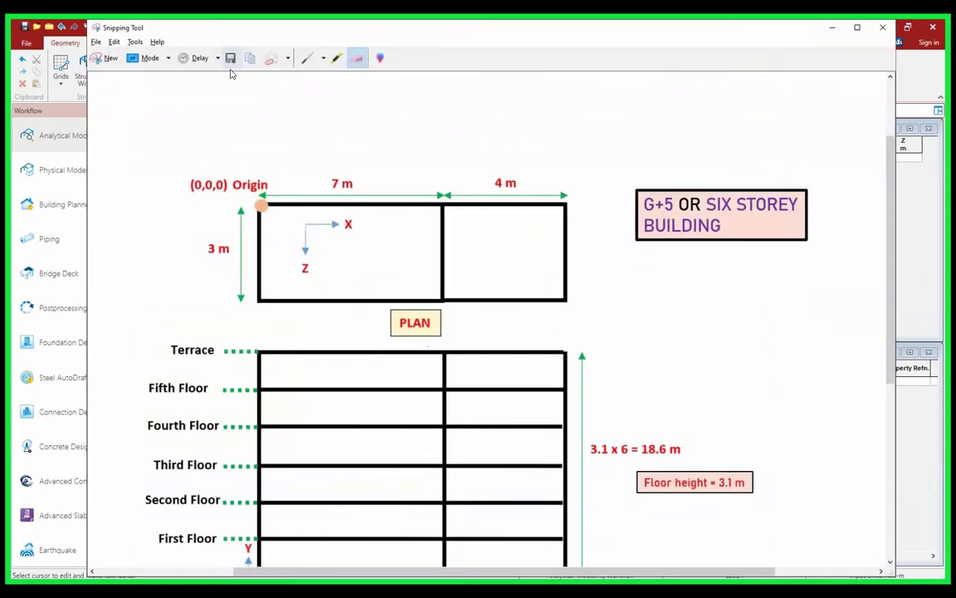
click(306, 58)
scroll(498, 332, down, 3)
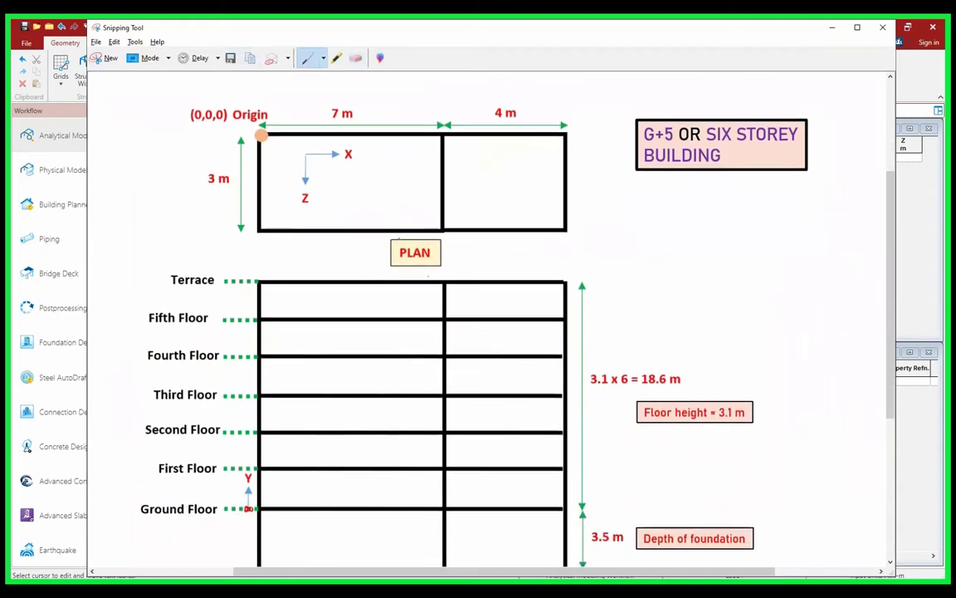
scroll(490, 320, down, 4)
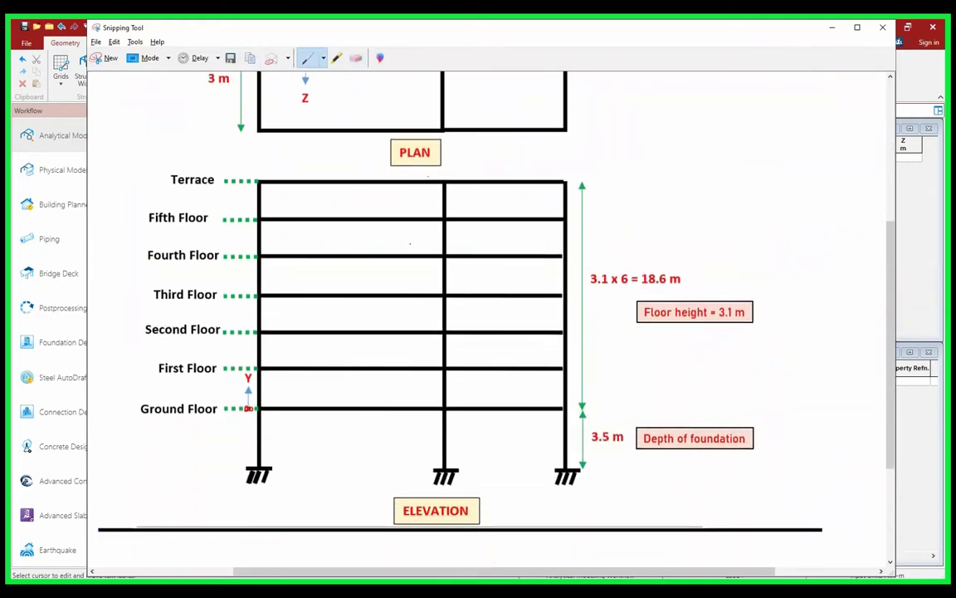
scroll(410, 243, up, 1)
scroll(410, 244, up, 4)
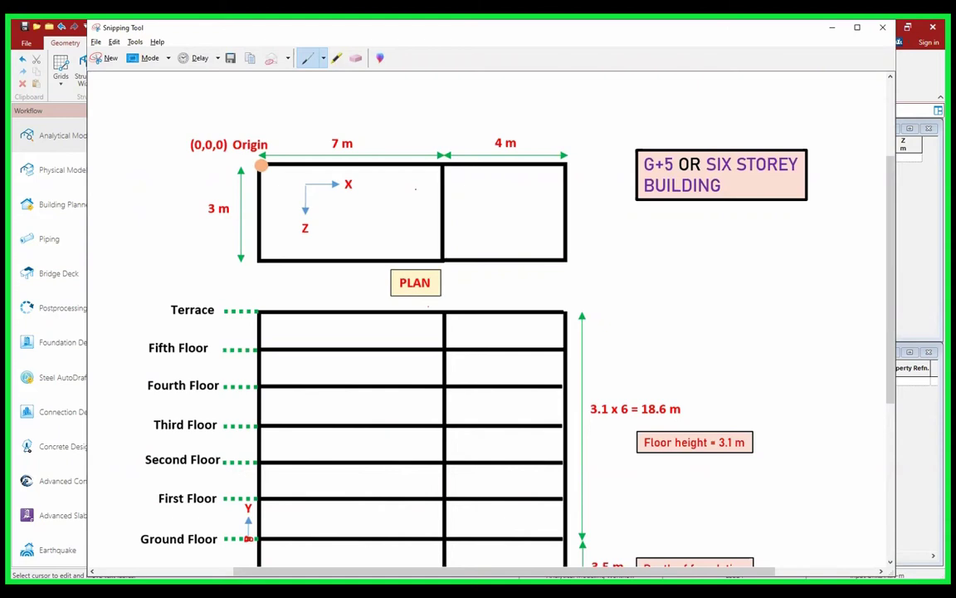
scroll(328, 292, down, 1)
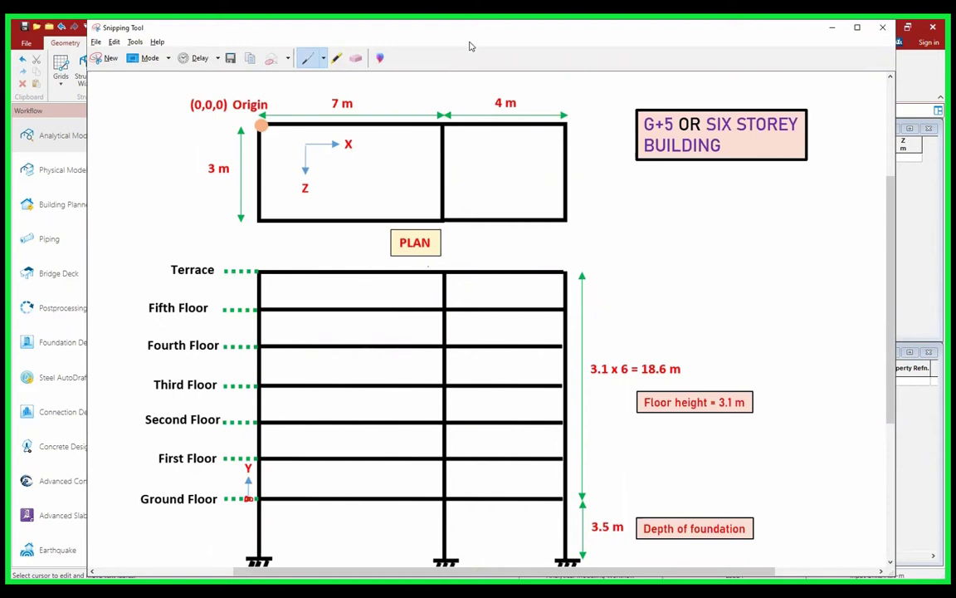
double_click(425, 32)
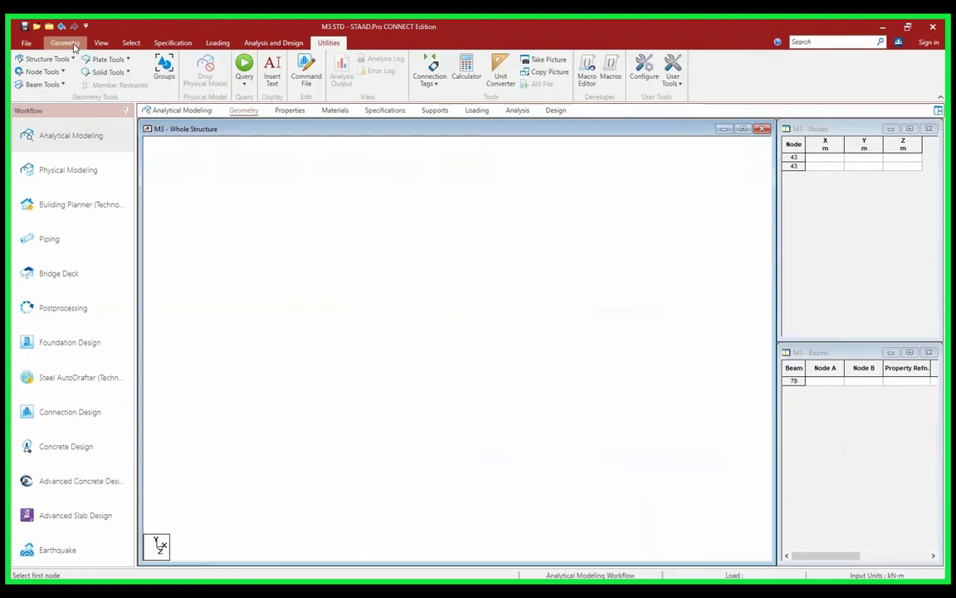
- Open the Structure Wizard from the geometry tools of STAAD.Pro
click(73, 44)
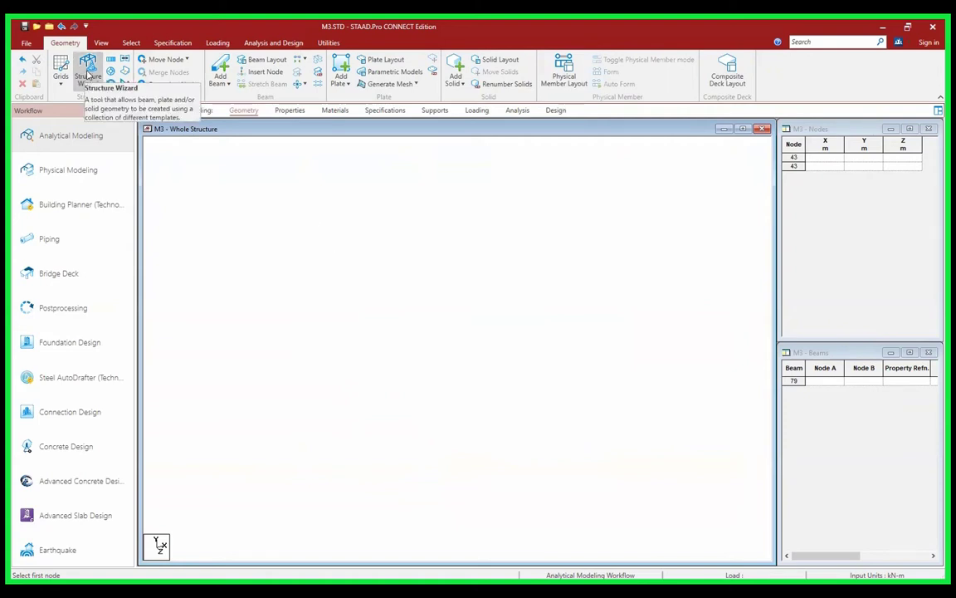
click(88, 70)
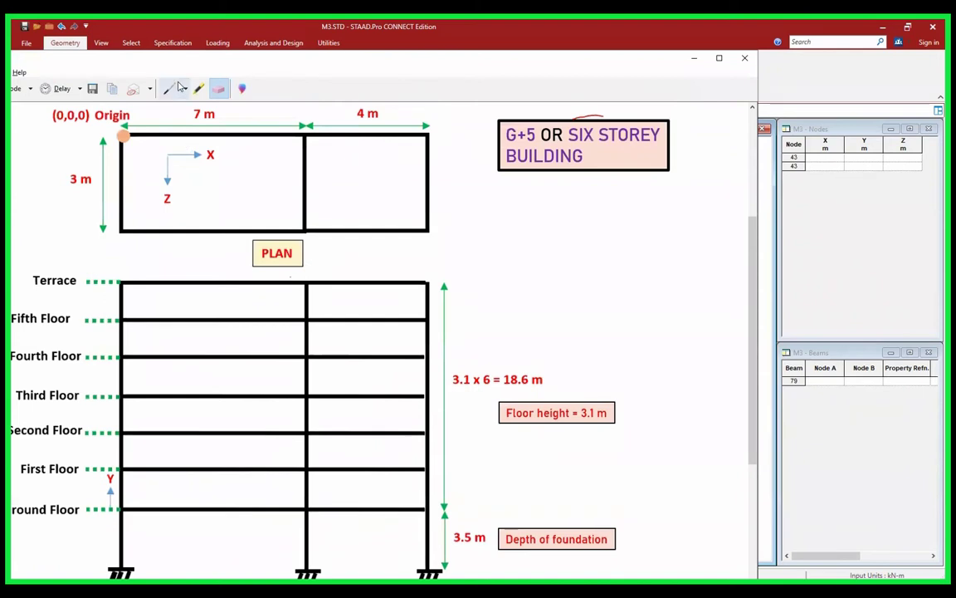
- Mark the plan sketch with circled bay numbers: 1 over 7 m, 2 over 4 m, and 1 beside the 3 m width
click(169, 89)
scroll(373, 332, up, 1)
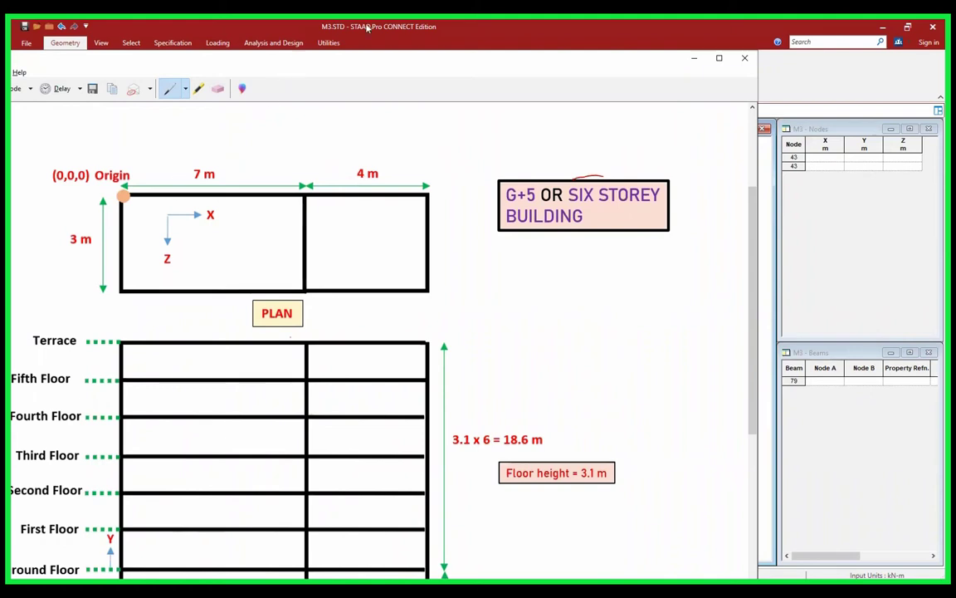
drag(264, 56, 339, 26)
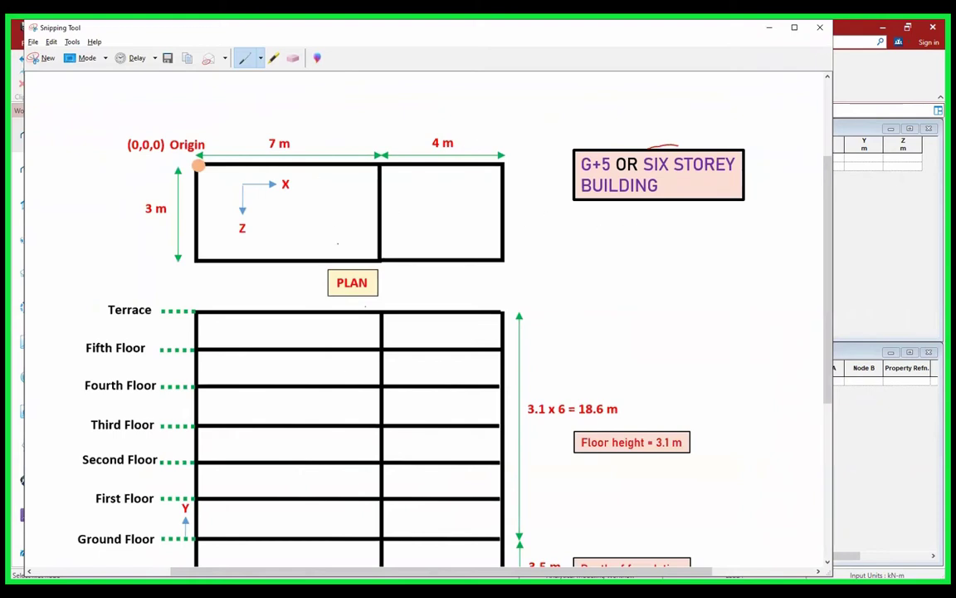
scroll(338, 243, down, 1)
scroll(415, 315, up, 1)
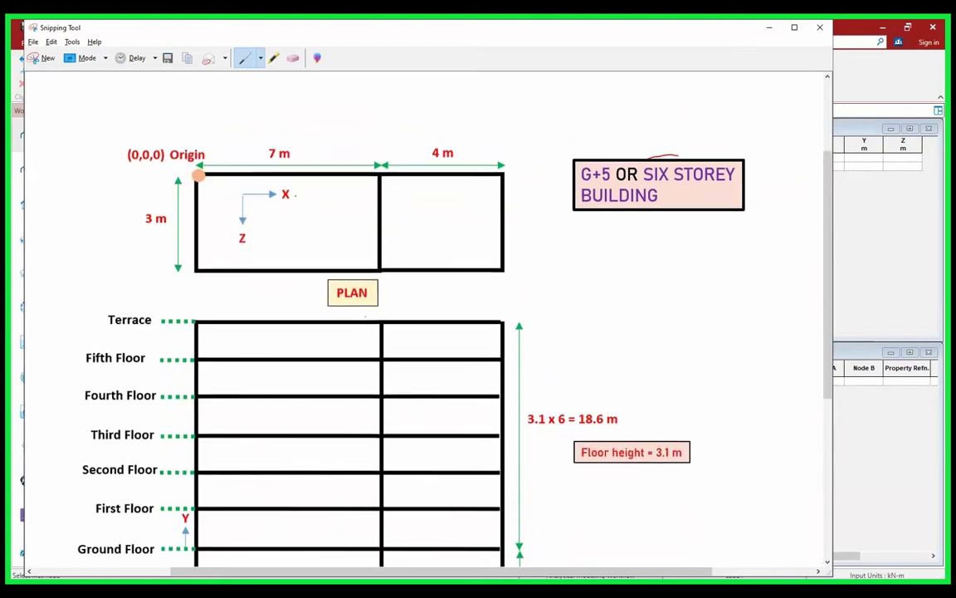
mouse_move(281, 118)
mouse_down()
mouse_move(281, 138)
mouse_move(295, 125)
mouse_move(278, 142)
mouse_up()
mouse_move(423, 105)
mouse_down()
mouse_move(456, 115)
mouse_move(435, 88)
mouse_up()
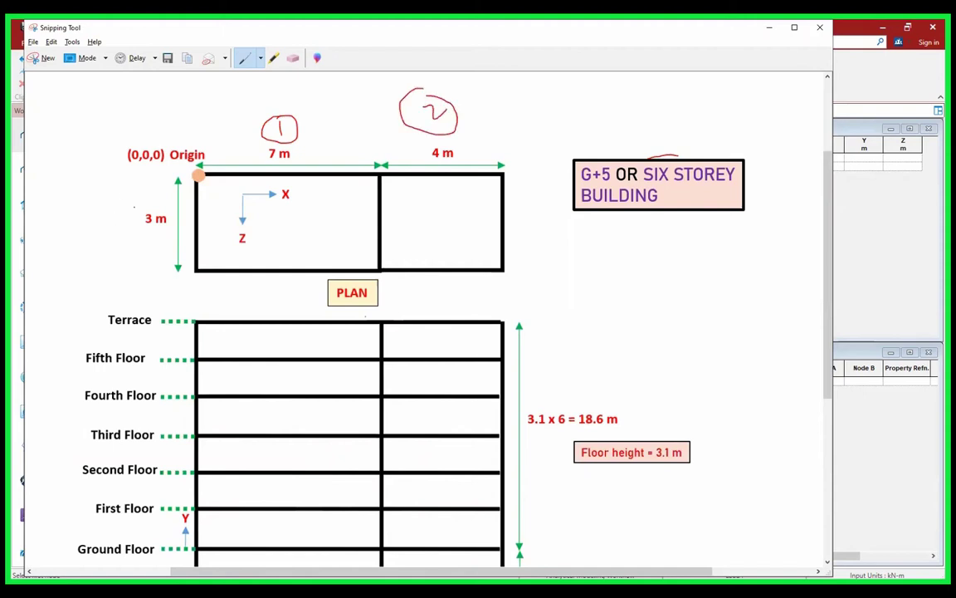
mouse_move(124, 187)
mouse_down()
mouse_move(131, 214)
mouse_move(150, 217)
mouse_move(132, 179)
mouse_up()
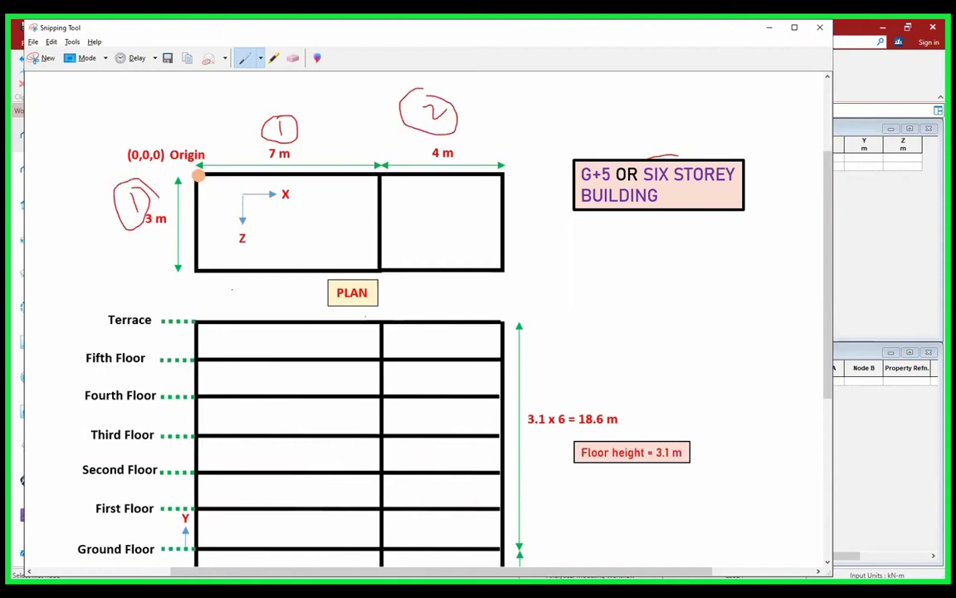
- Put the sketch away, return to the StWizard window and look through its available prototype model types
scroll(415, 315, down, 3)
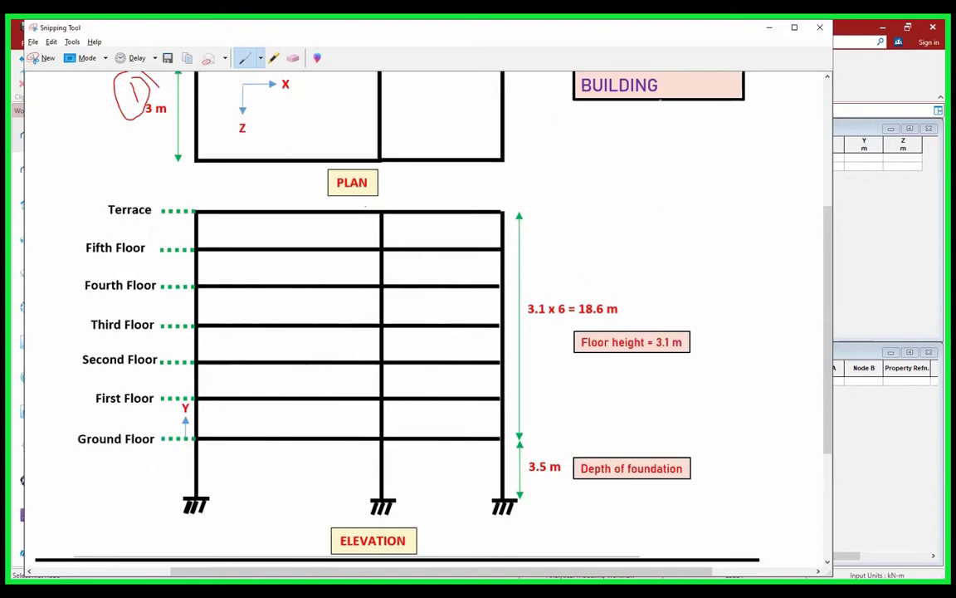
click(771, 26)
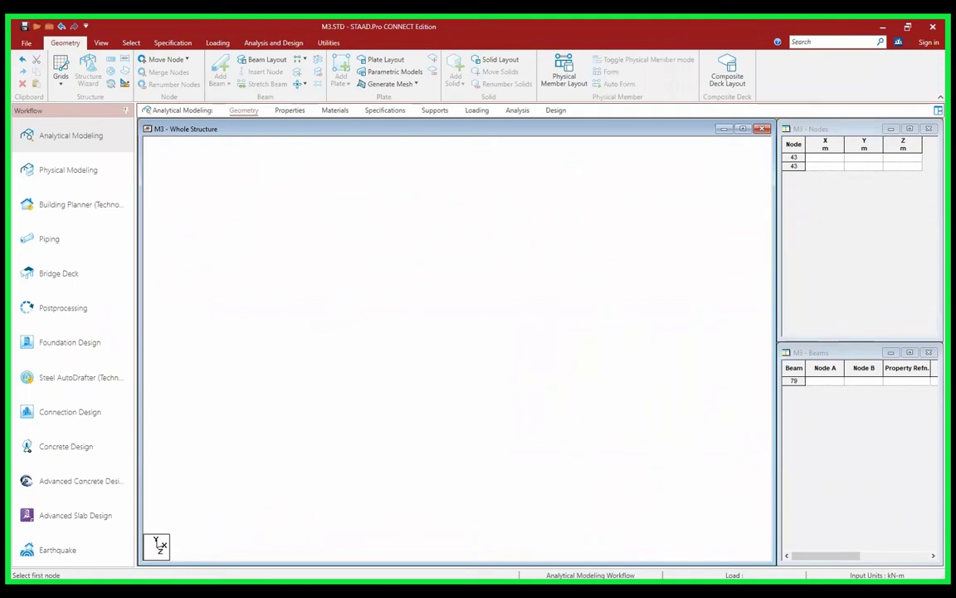
click(672, 591)
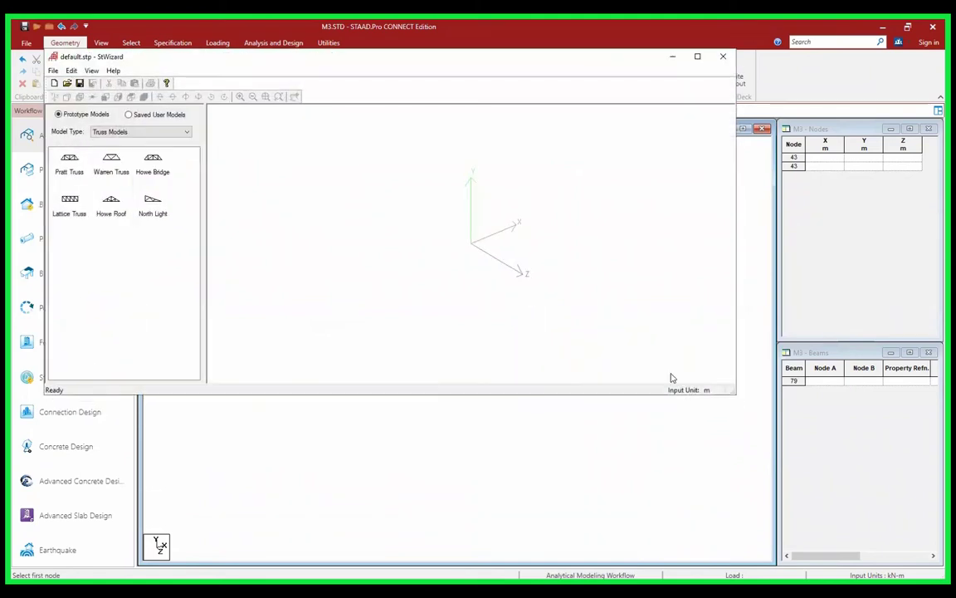
click(134, 133)
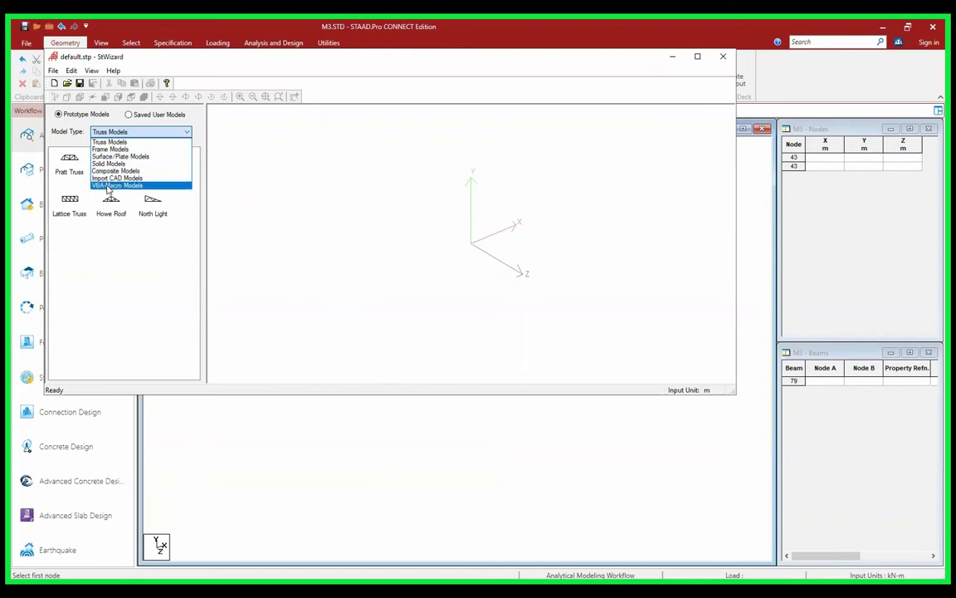
click(115, 143)
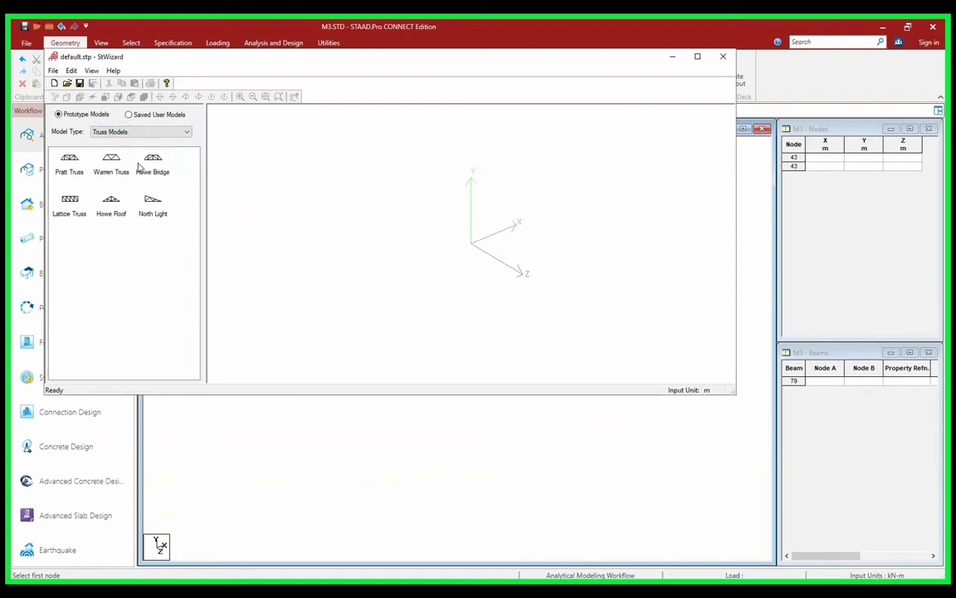
click(126, 130)
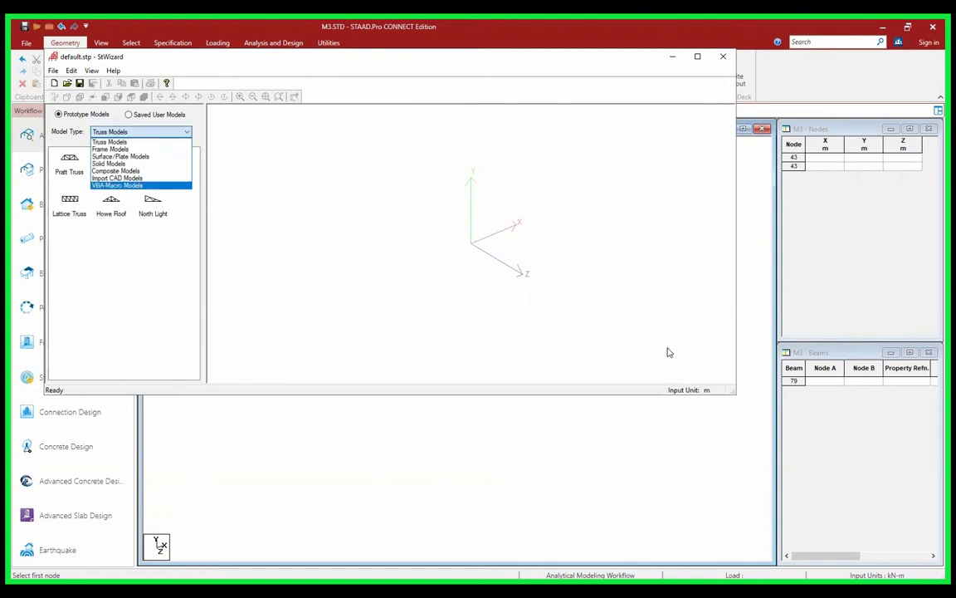
- Bring back the Snipping Tool sketch and move the StWizard window aside so the plan and elevation stay visible
key(alt+Tab)
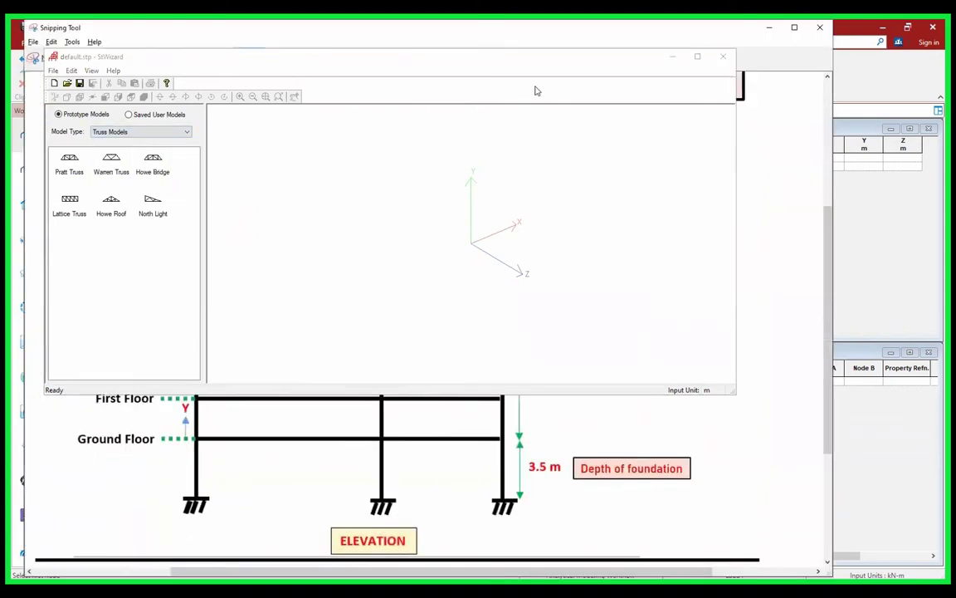
click(516, 64)
drag(516, 66, 907, 118)
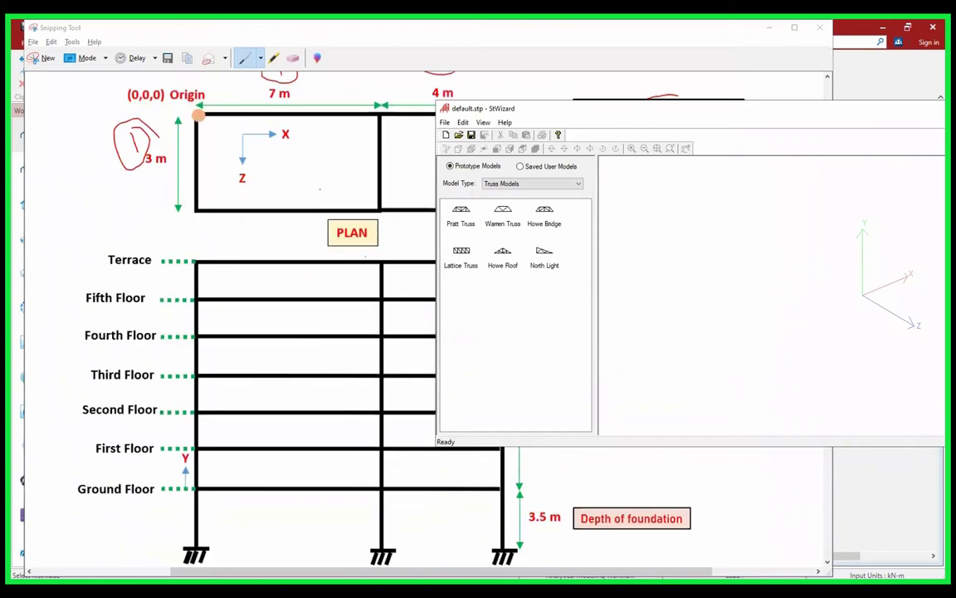
scroll(290, 332, up, 1)
- Choose the Frame Models type, open the Bay Frame parameters and move the dialog clear of the plan sketch
click(531, 183)
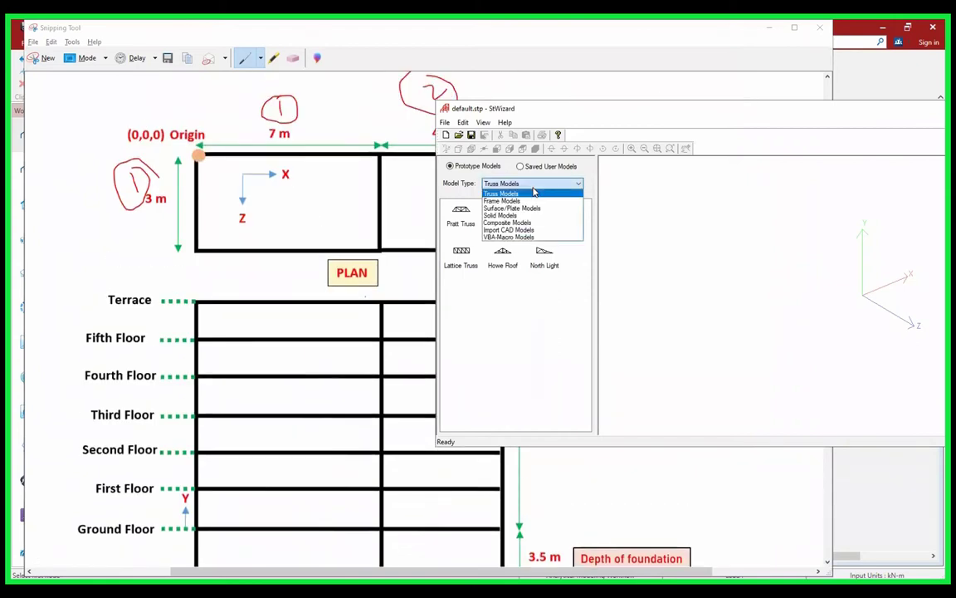
click(516, 202)
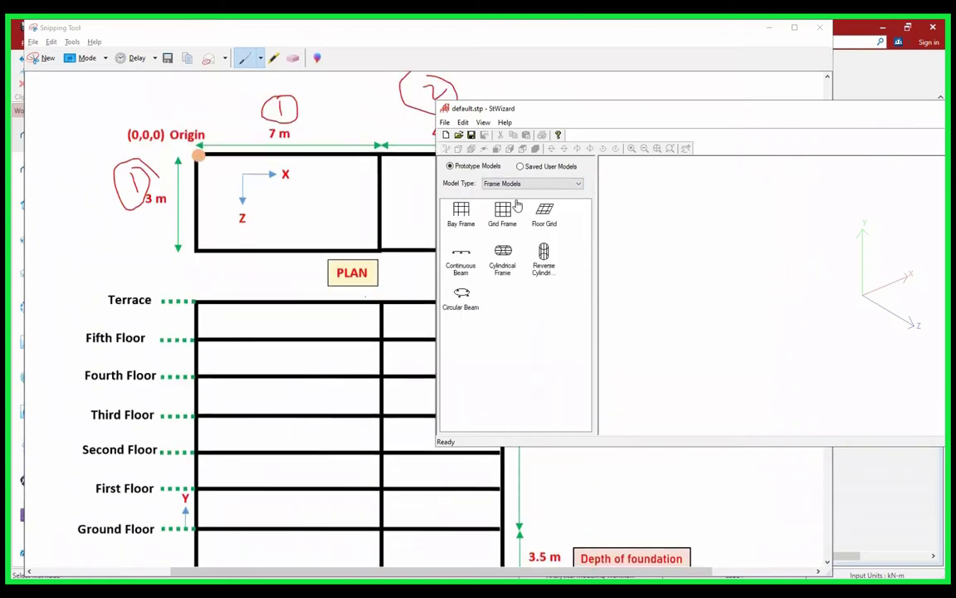
double_click(461, 214)
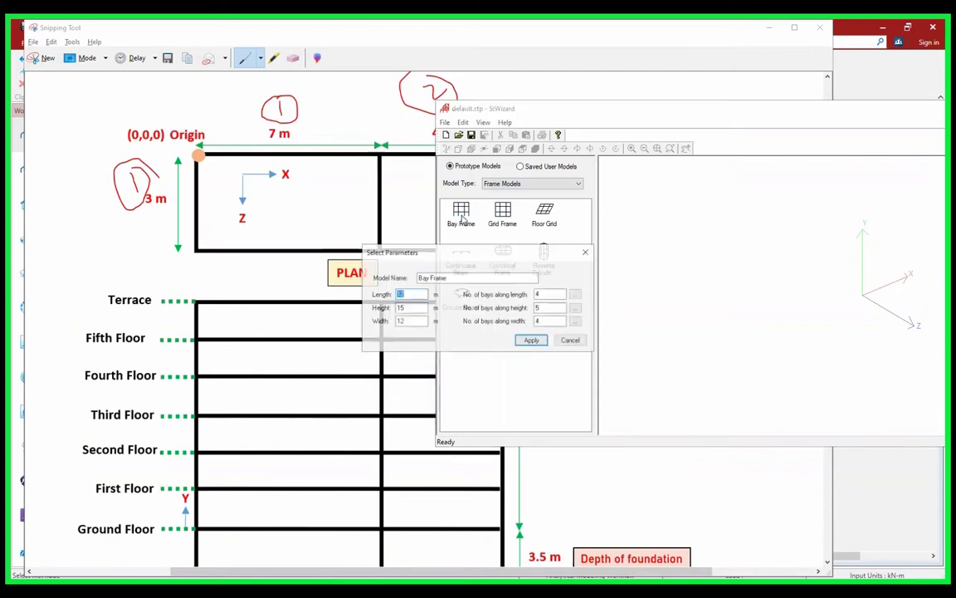
drag(475, 251, 474, 190)
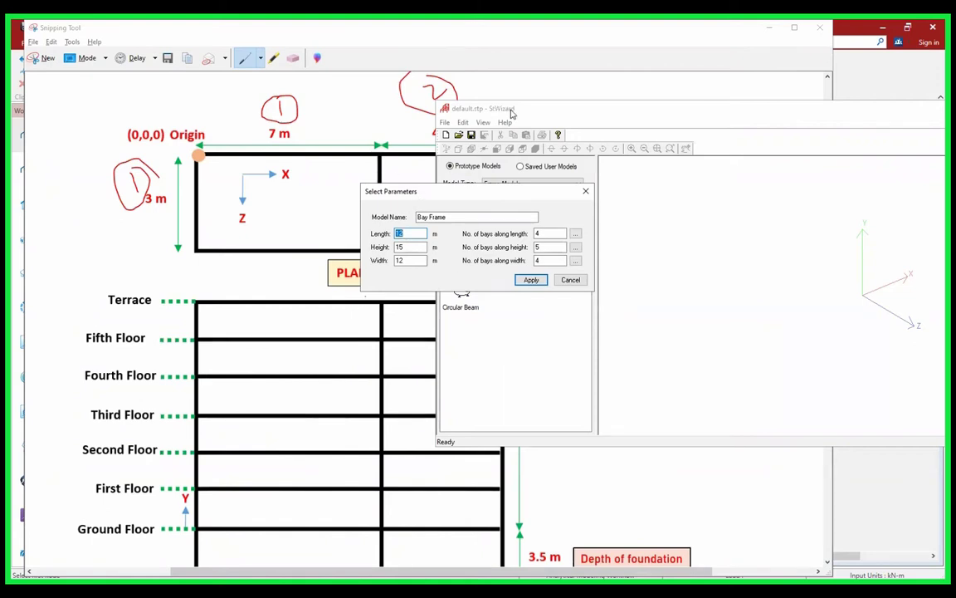
drag(485, 192, 529, 210)
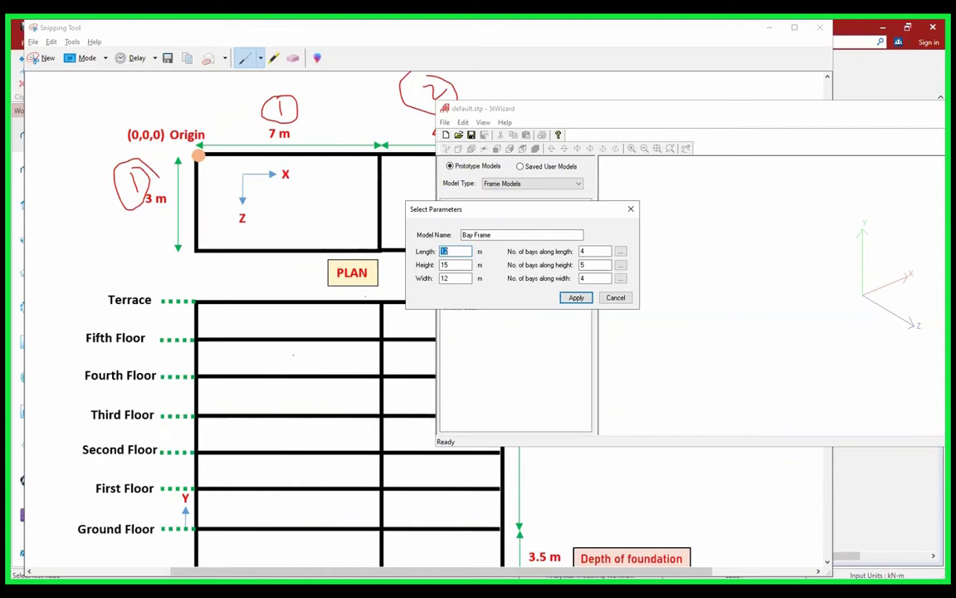
- Write 3.1 beside the upper floors on the elevation sketch and circle the 3.5 m foundation depth
scroll(293, 354, down, 1)
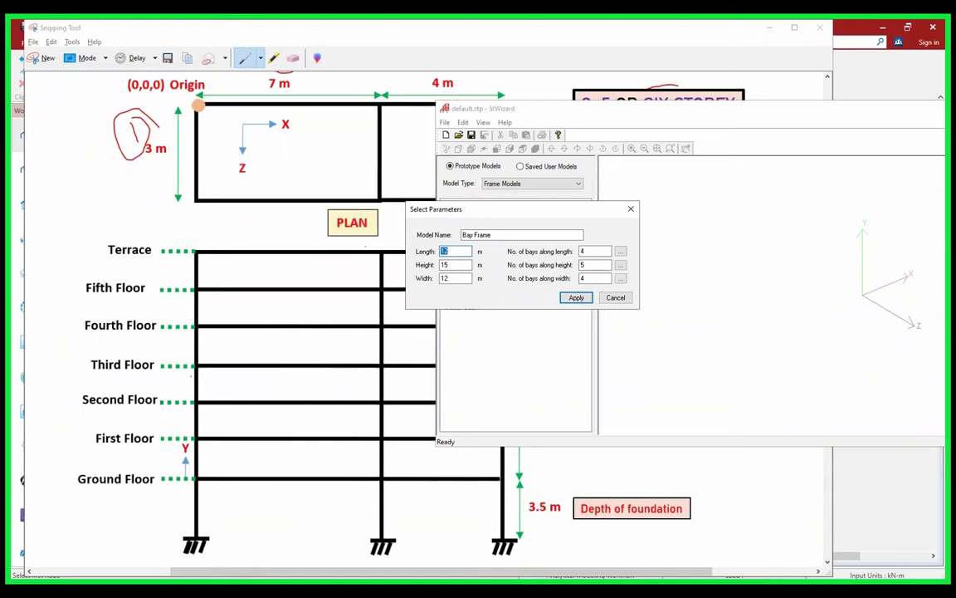
click(113, 380)
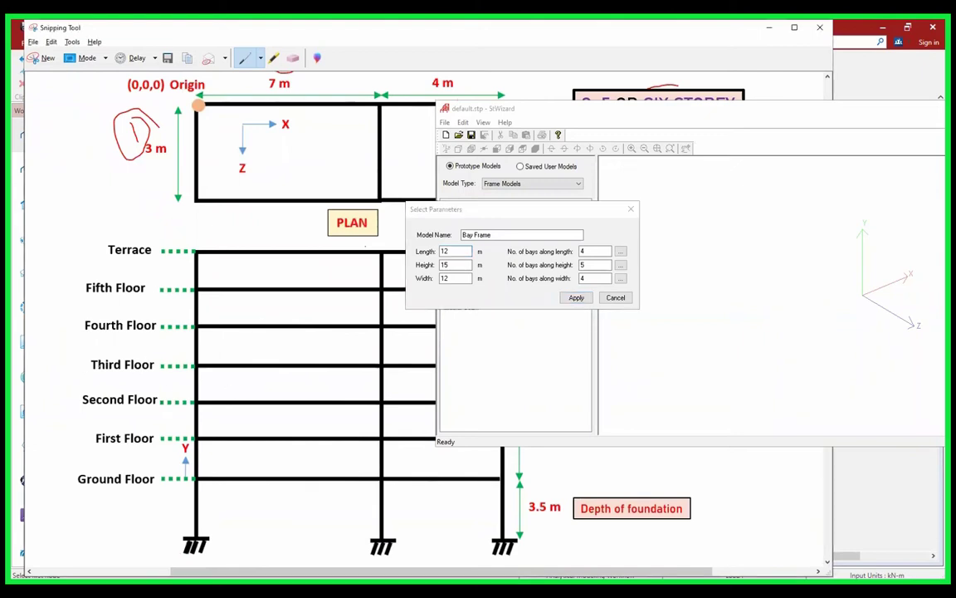
mouse_move(75, 379)
mouse_down()
mouse_move(78, 399)
mouse_move(110, 396)
mouse_up()
mouse_move(538, 492)
mouse_down()
mouse_move(570, 513)
mouse_move(541, 536)
mouse_move(528, 495)
mouse_up()
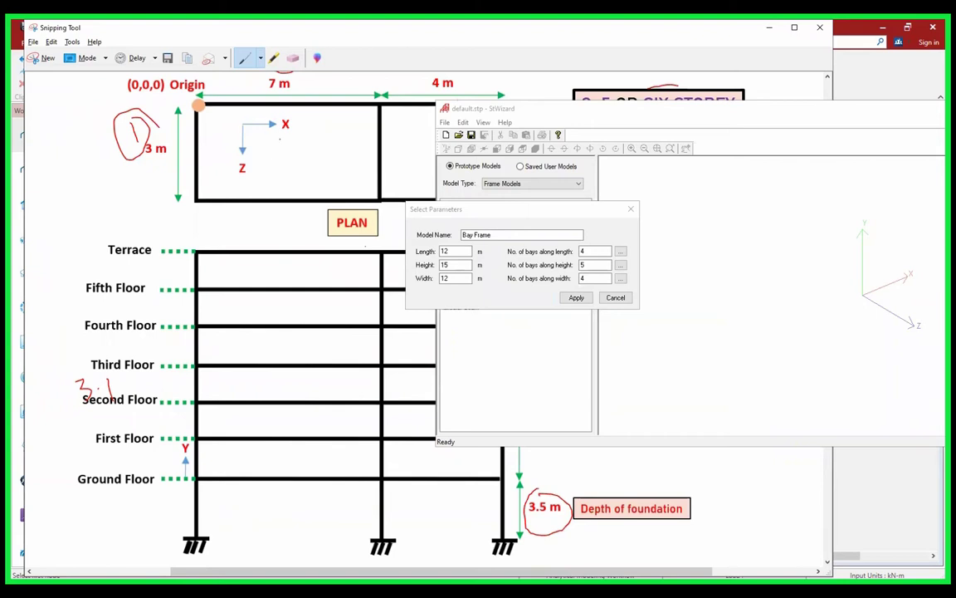
scroll(279, 139, up, 1)
scroll(199, 135, down, 1)
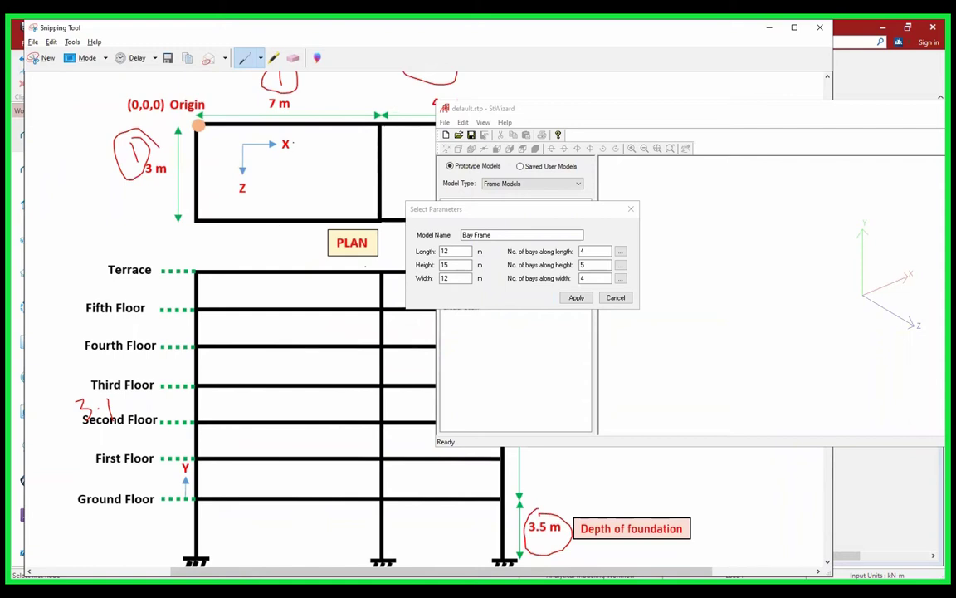
scroll(249, 315, up, 1)
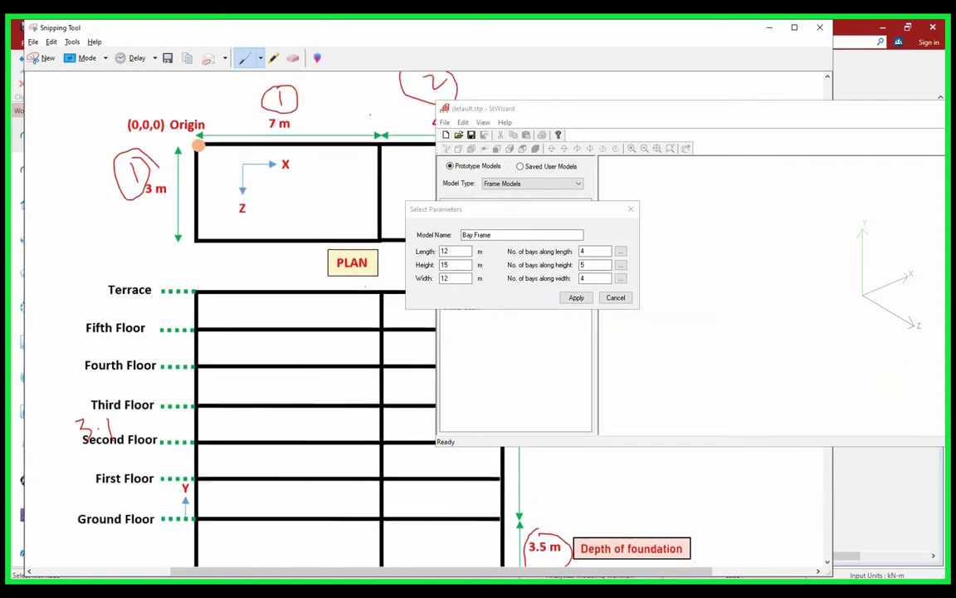
- Set the Bay Frame's length to 14 m with 2 bays along the length
click(401, 223)
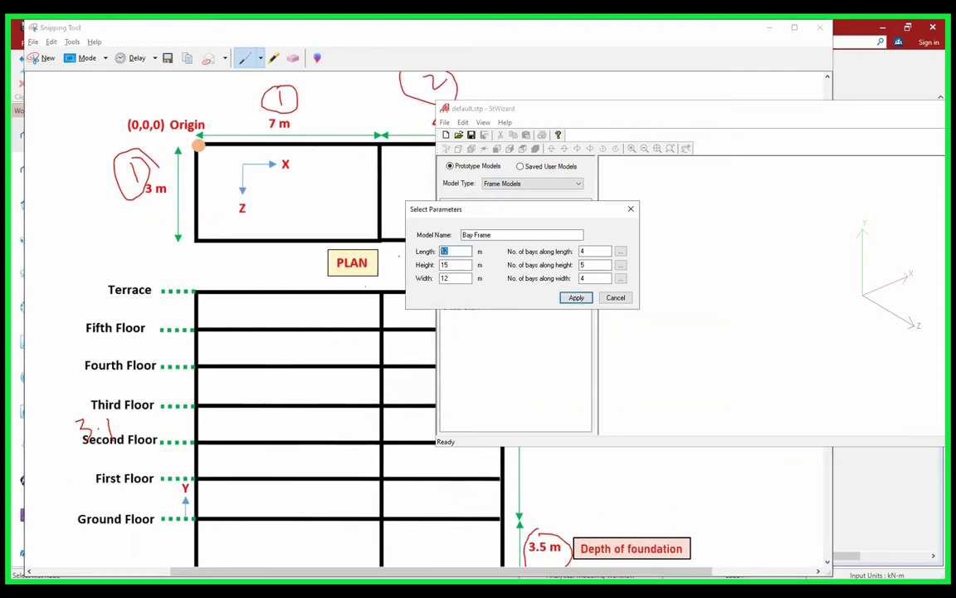
text(14)
double_click(587, 251)
text(2)
- Set the Bay Frame's height to 21.7 m with 7 bays along the height, based on the elevation sketch
double_click(445, 265)
scroll(267, 397, down, 6)
scroll(278, 408, up, 2)
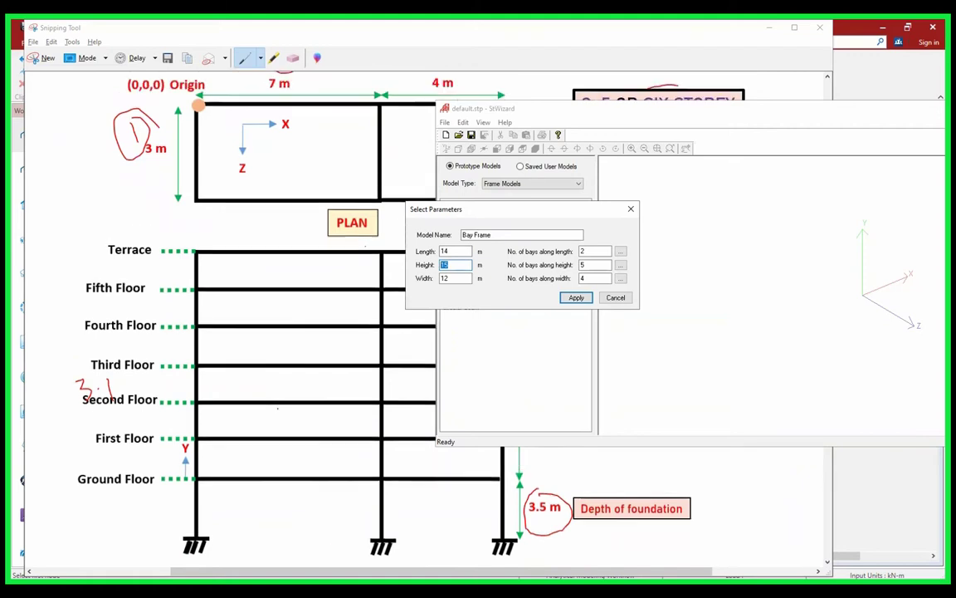
scroll(278, 408, up, 3)
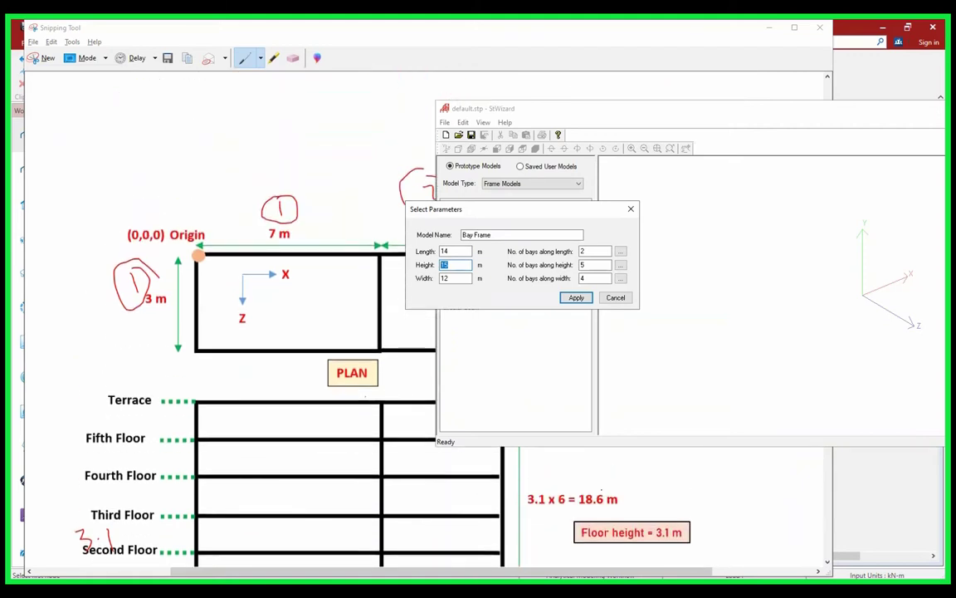
scroll(277, 407, down, 3)
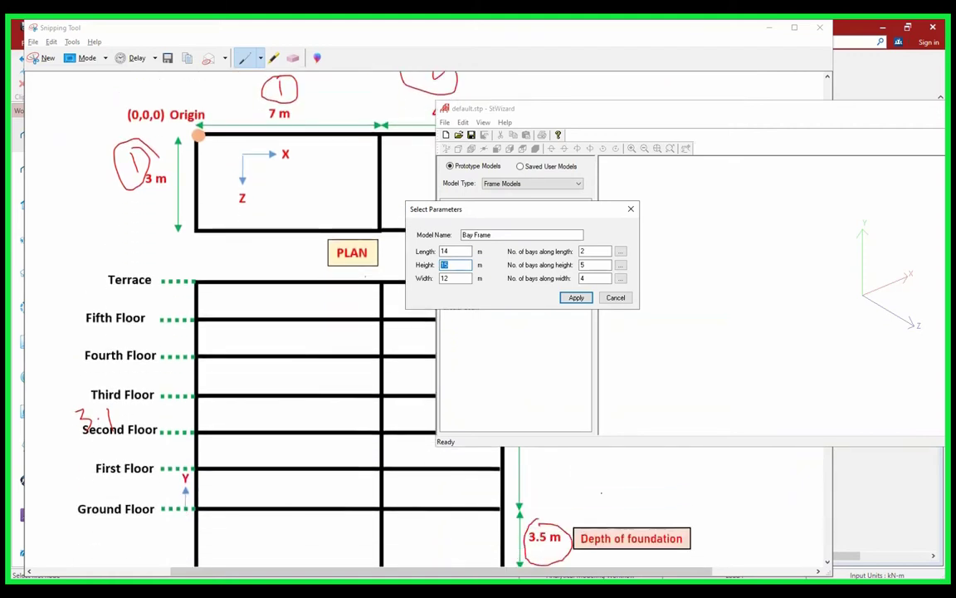
scroll(277, 408, down, 1)
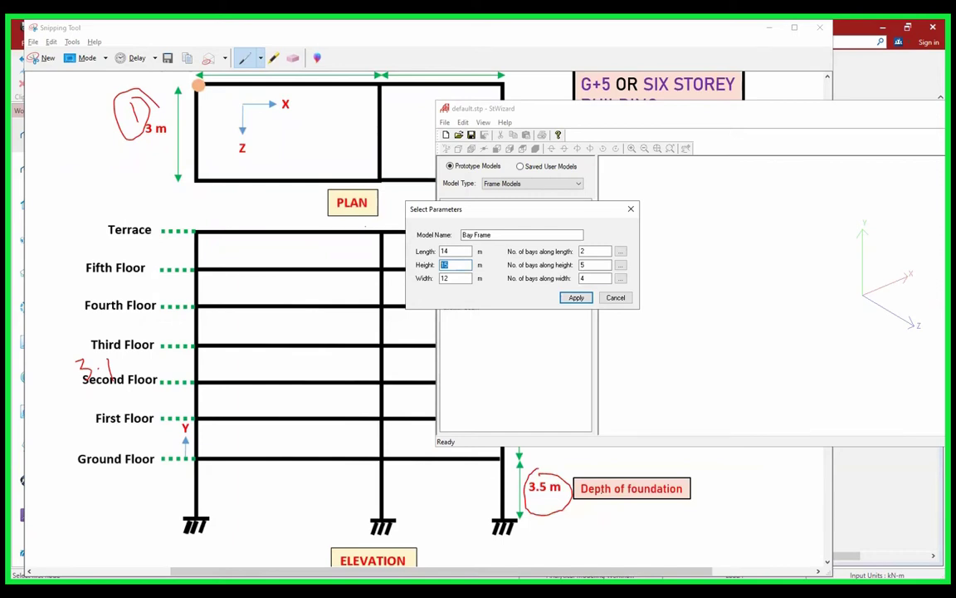
text(21.7)
drag(587, 265, 566, 262)
text(7)
- Set the Bay Frame's width to 3 m with 1 bay along the width and apply the parameters
drag(459, 278, 431, 283)
double_click(573, 278)
click(578, 298)
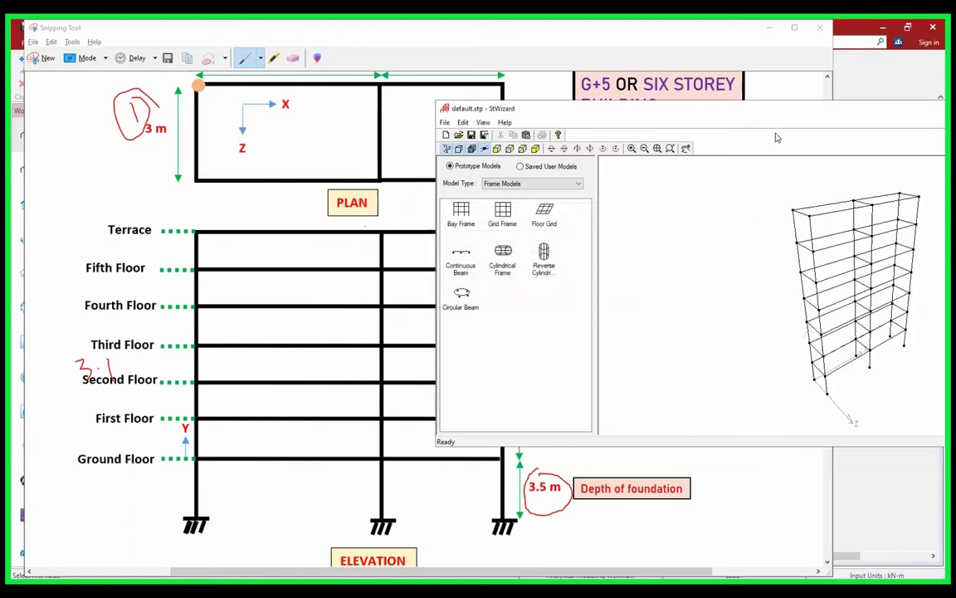
- Merge the generated bay frame into the STAAD.Pro model with X, Y and Z offsets of 0 m
drag(677, 107, 448, 96)
drag(501, 267, 607, 319)
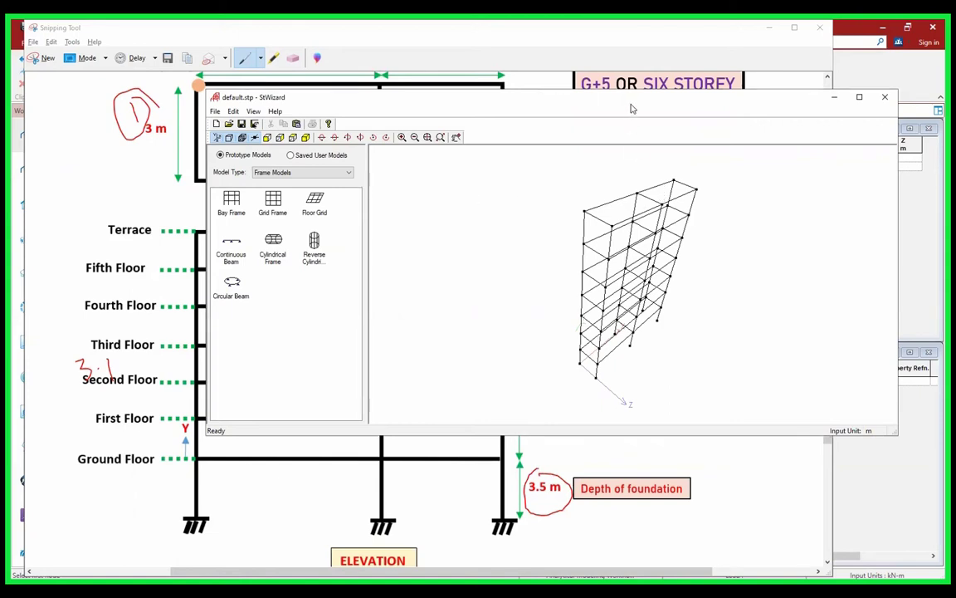
drag(627, 108, 558, 101)
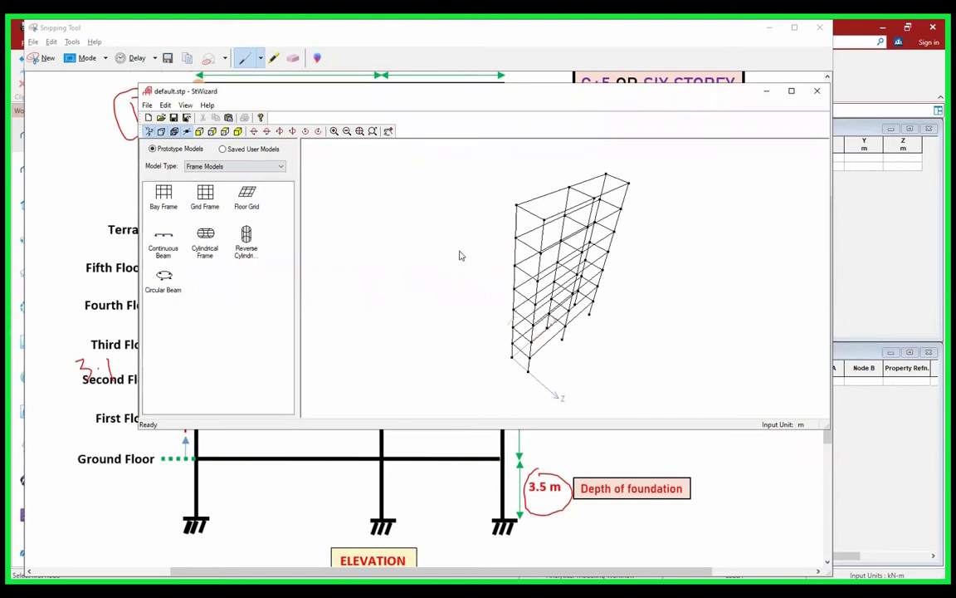
drag(265, 99, 233, 89)
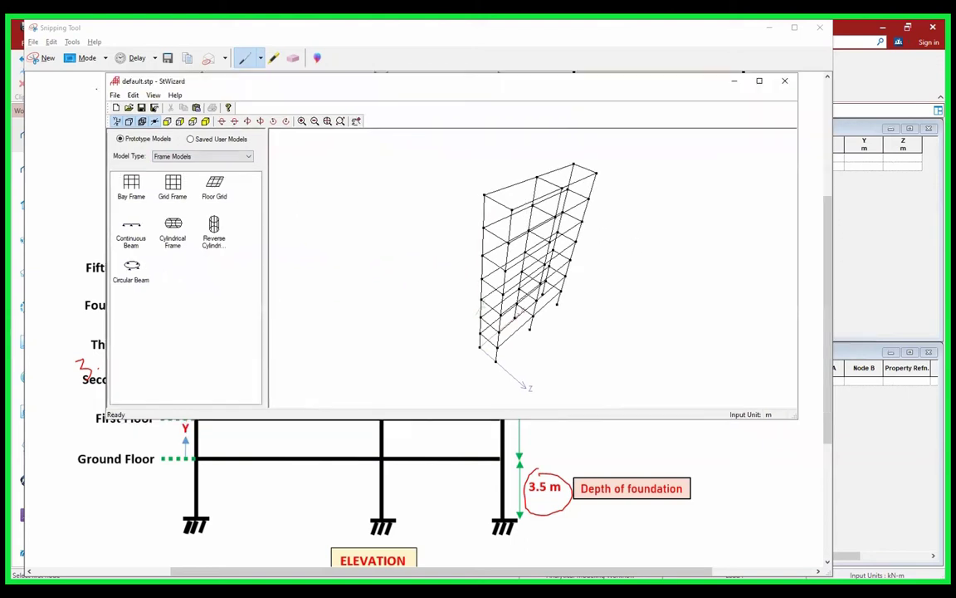
click(116, 96)
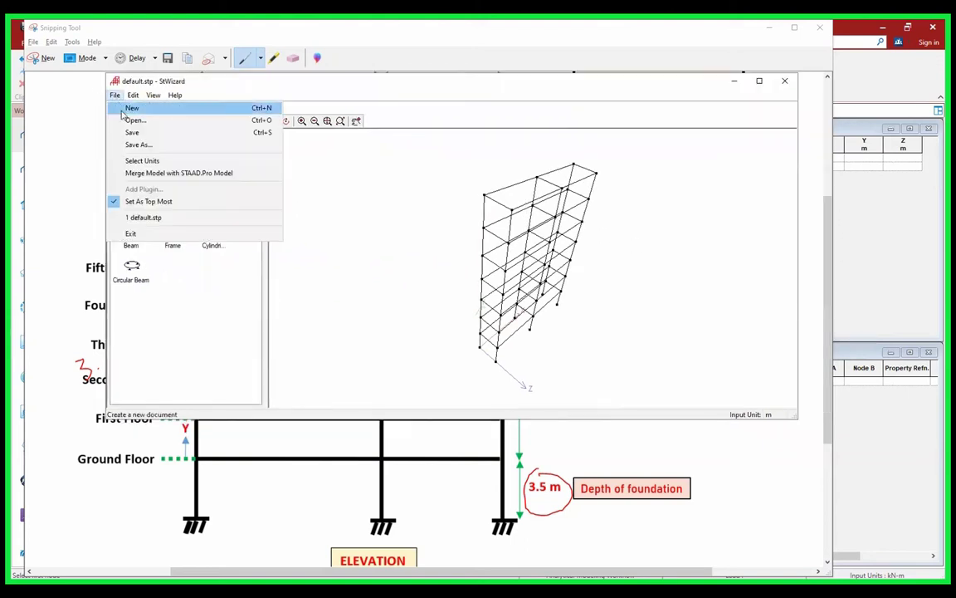
click(170, 174)
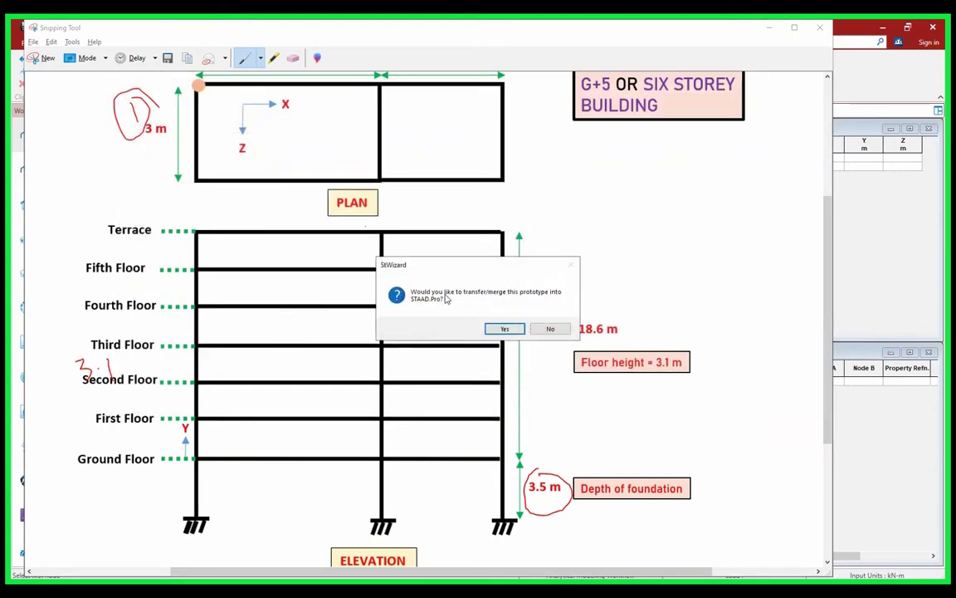
click(445, 303)
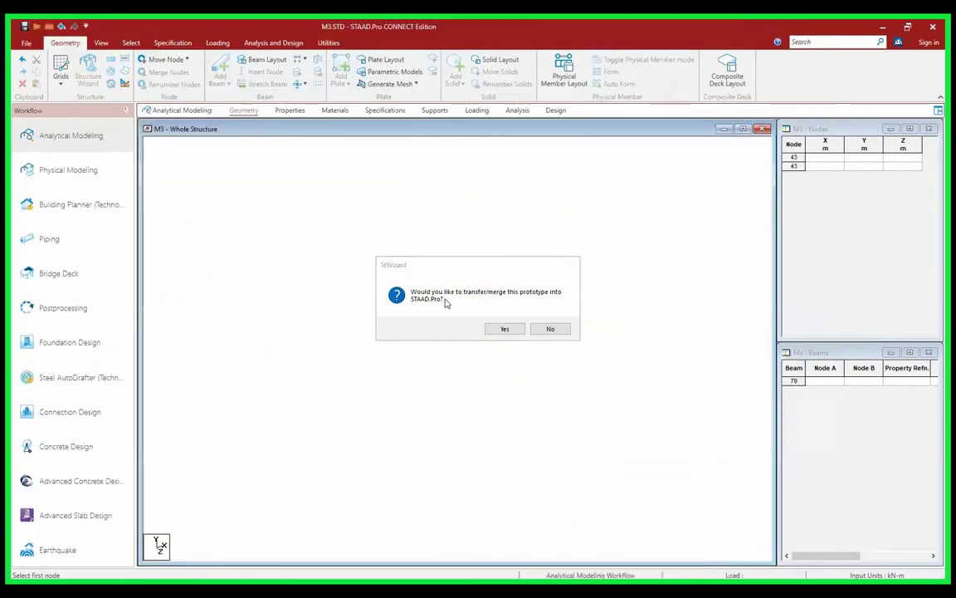
click(503, 329)
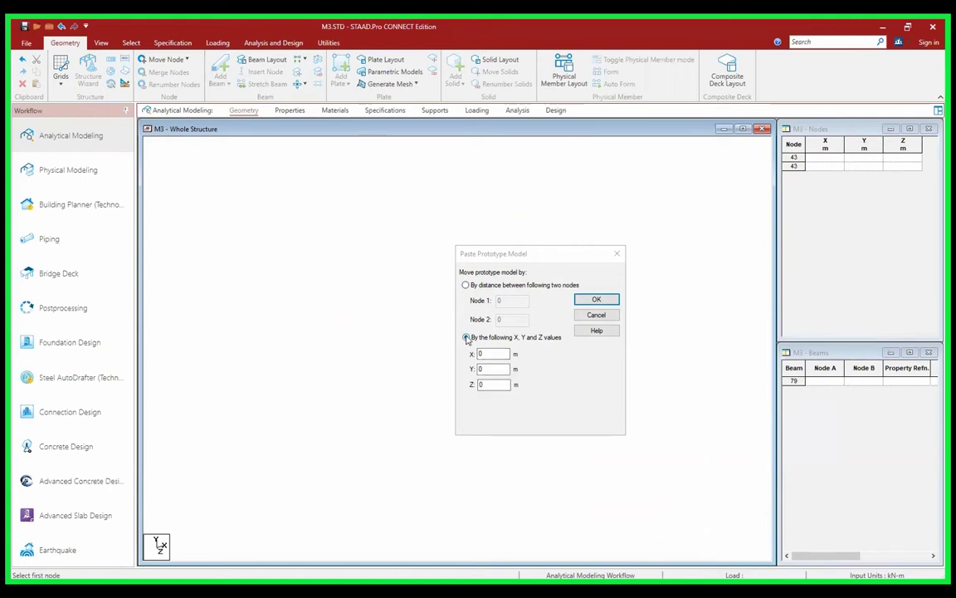
click(604, 303)
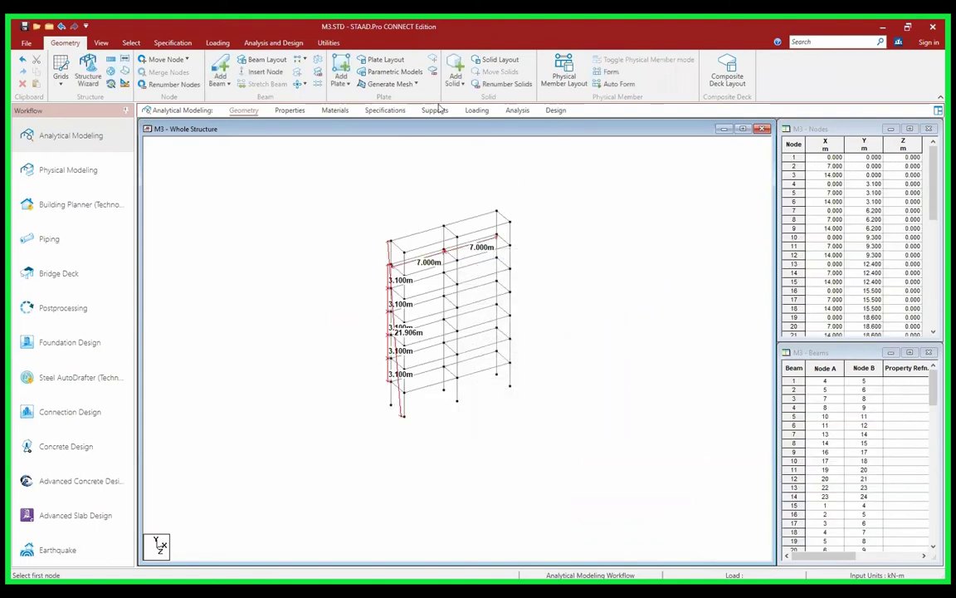
- Remove the leftover node-to-node distance dimensions from the merged frame
click(329, 42)
click(61, 72)
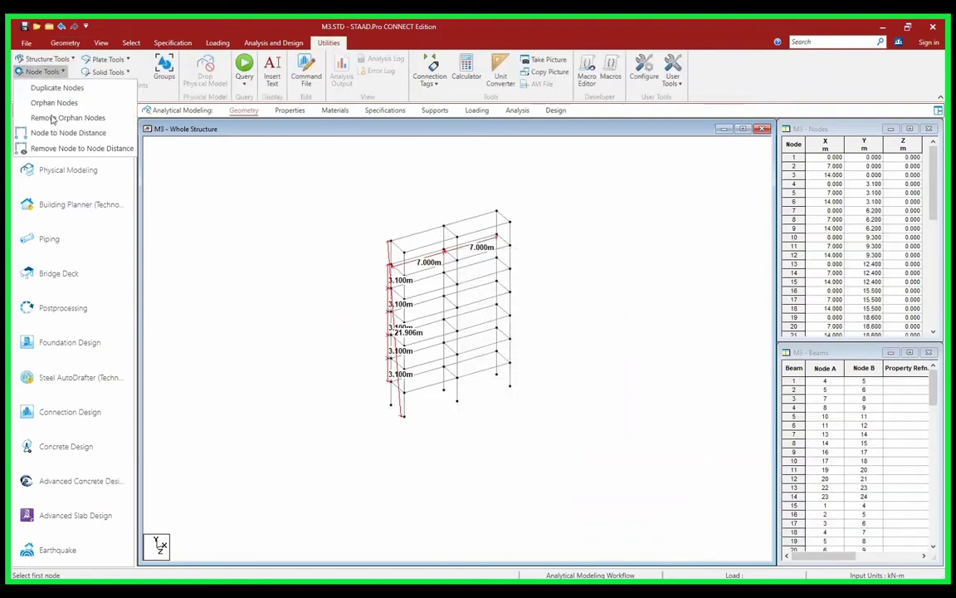
click(58, 139)
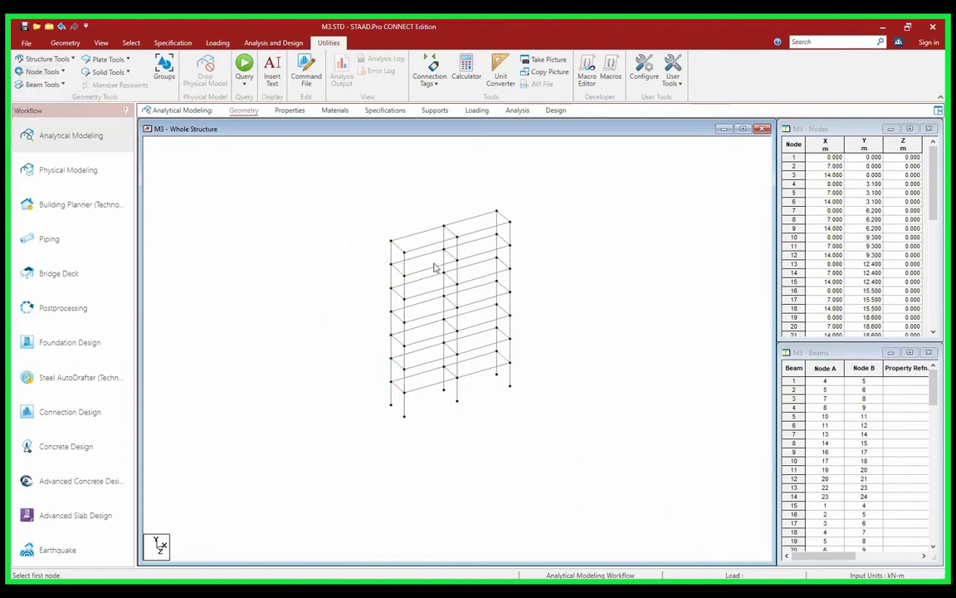
- Measure the node-to-node distance of both bays along the length at terrace level
click(41, 71)
click(66, 133)
click(390, 241)
click(443, 227)
click(443, 226)
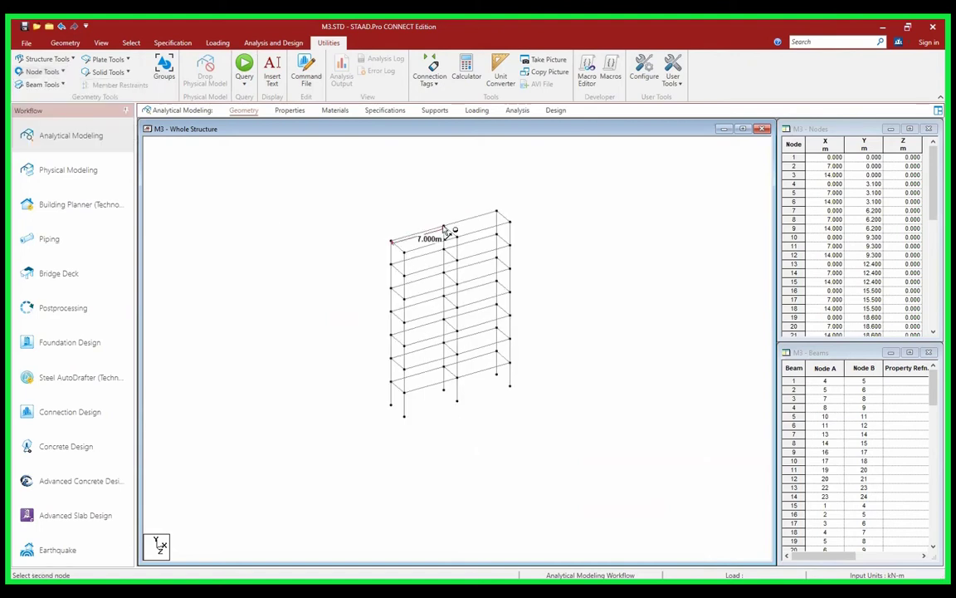
click(496, 212)
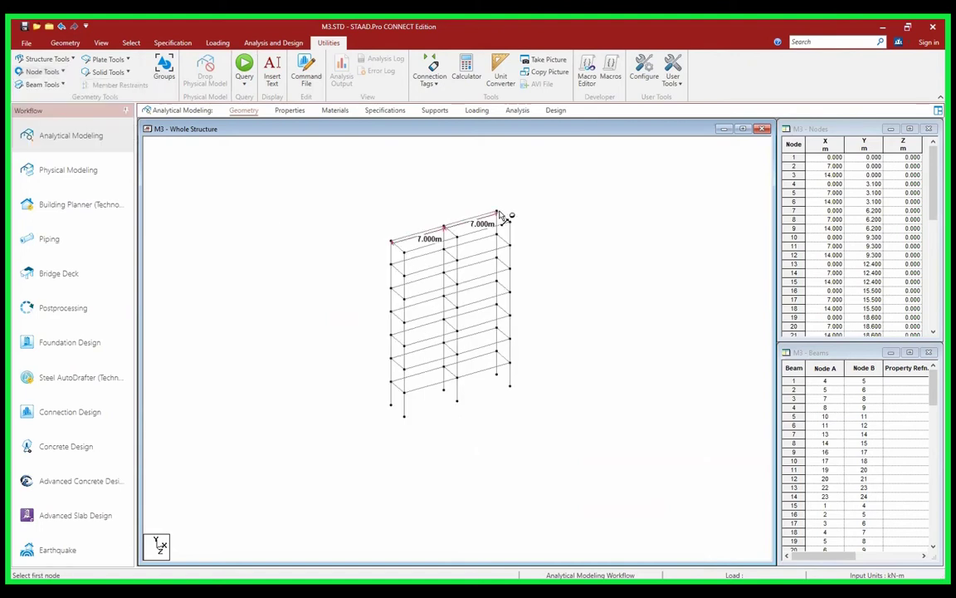
- Measure each storey height down the corner column at the origin, from the terrace to the ground floor
click(390, 242)
click(390, 265)
click(390, 266)
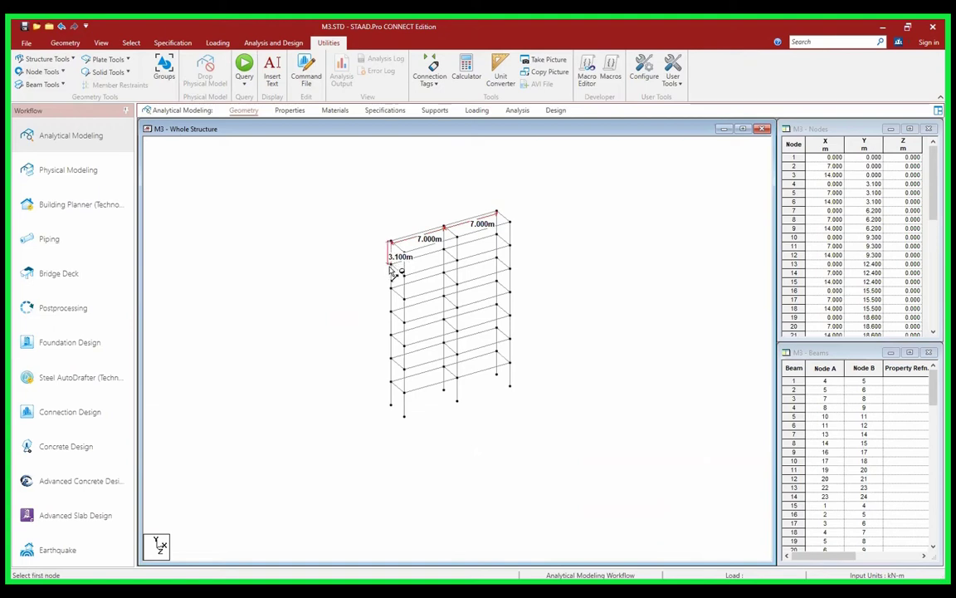
click(390, 288)
click(390, 288)
click(390, 312)
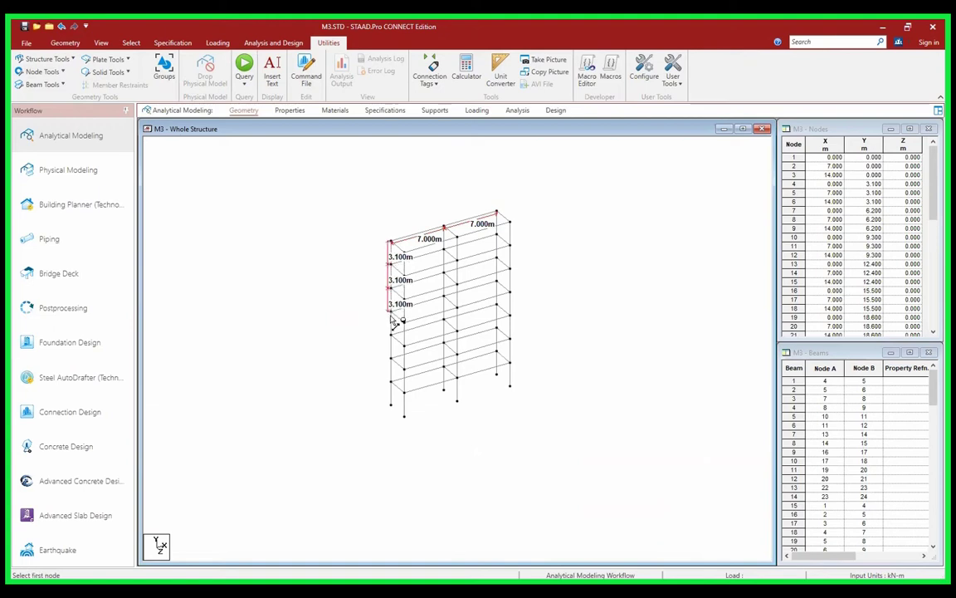
click(390, 312)
click(390, 336)
click(390, 336)
click(390, 358)
click(391, 358)
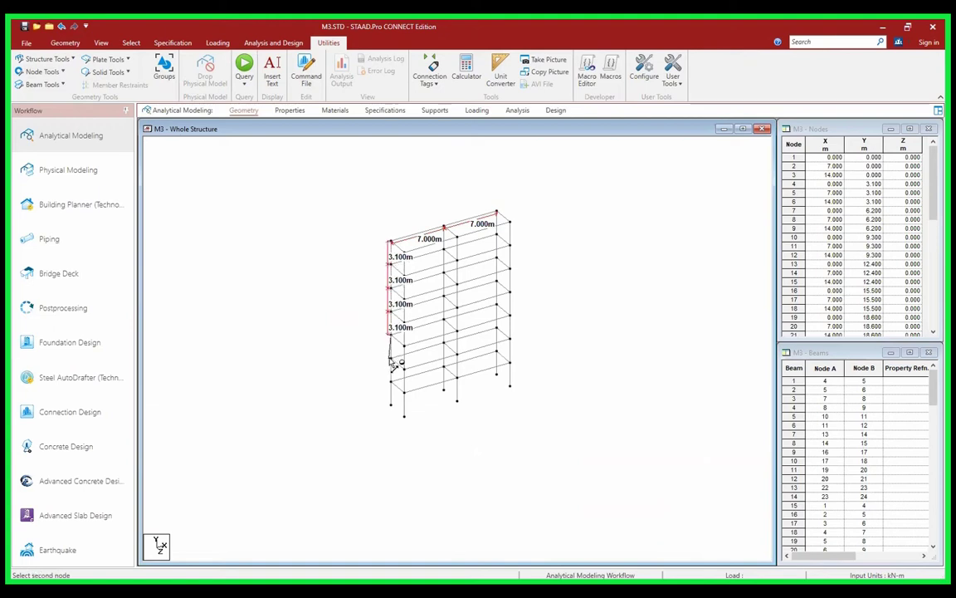
click(390, 382)
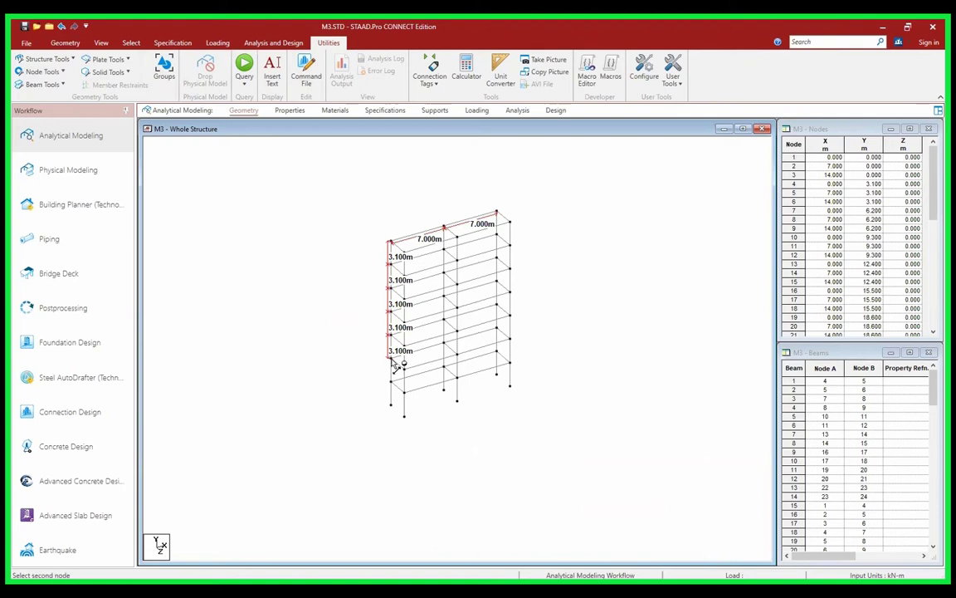
- Measure the far corner column from terrace to ground floor and one foundation column, and compare the foundation depth with the sketch
click(510, 221)
click(511, 364)
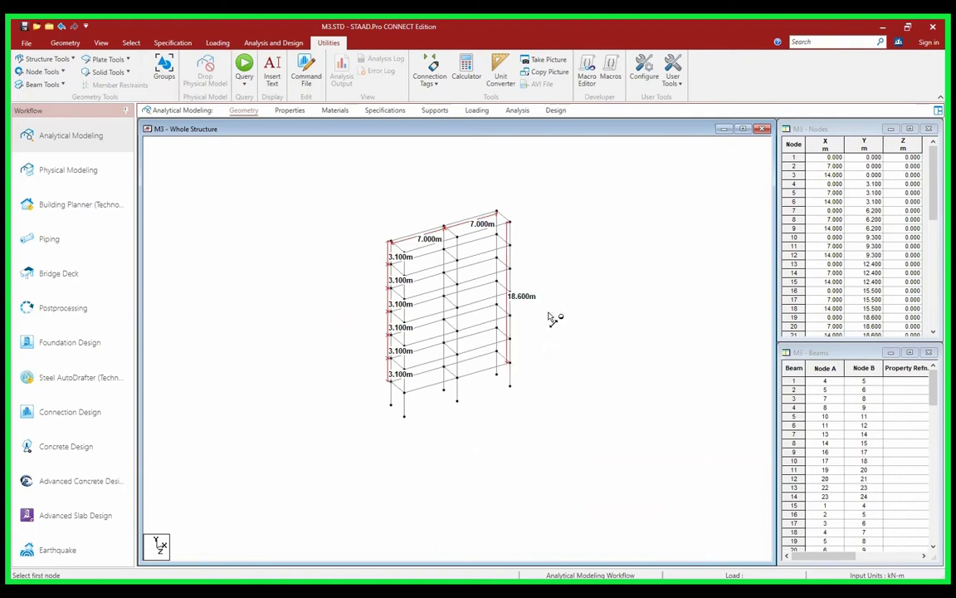
scroll(391, 450, up, 3)
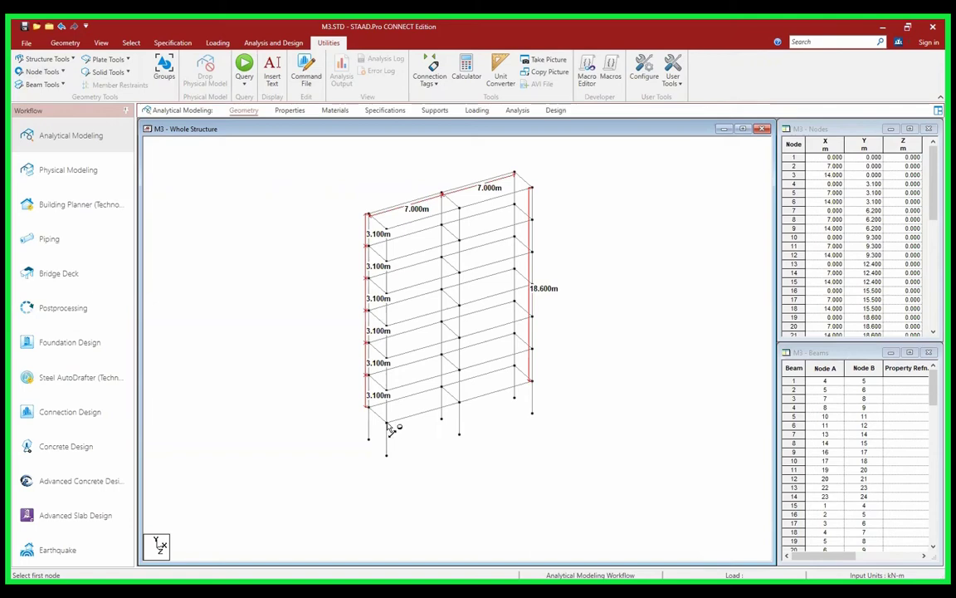
click(387, 422)
click(385, 454)
key(alt+Tab)
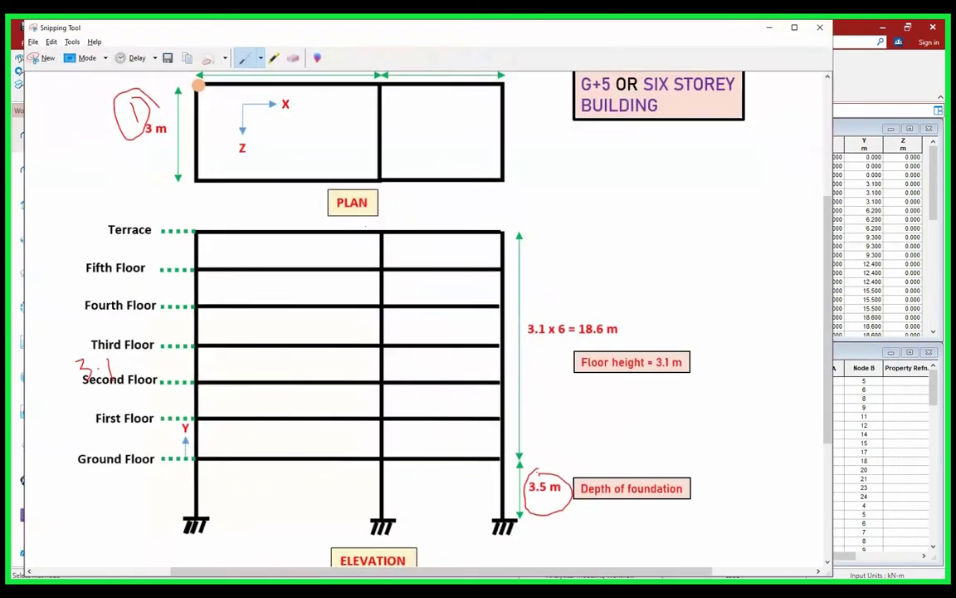
click(767, 29)
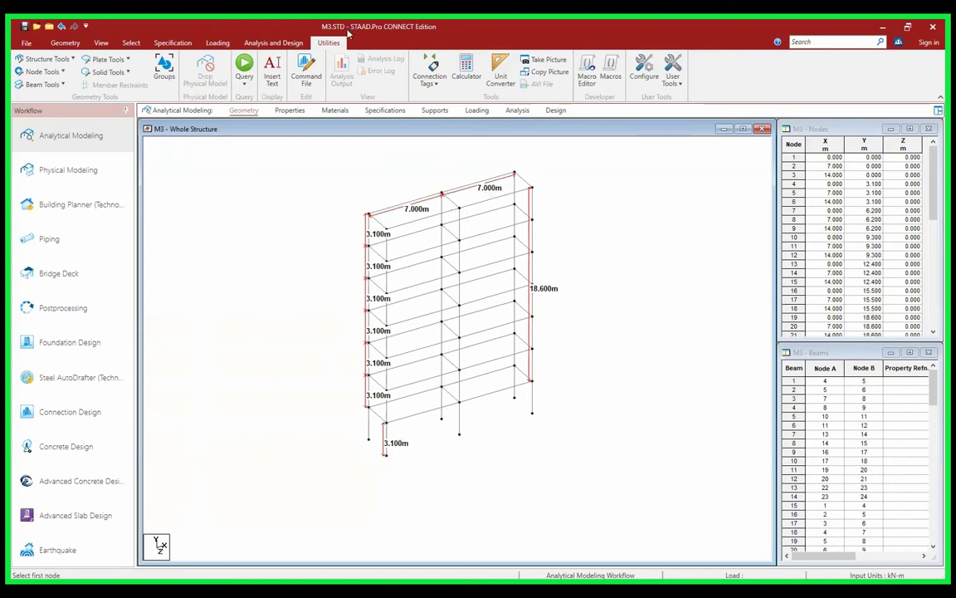
- Clear all node-to-node distance dimensions from the frame
click(41, 71)
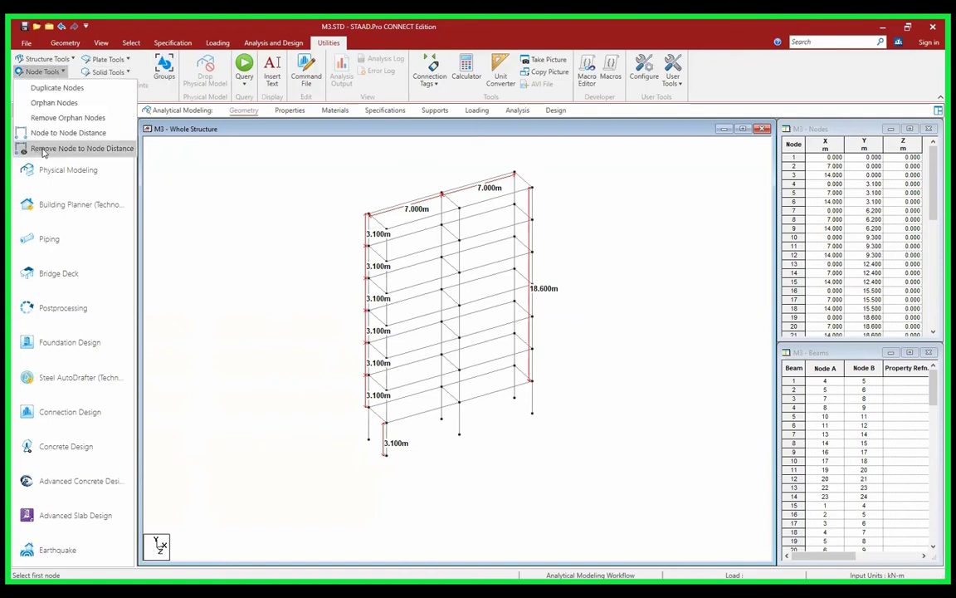
click(44, 148)
middle_drag(336, 279, 314, 257)
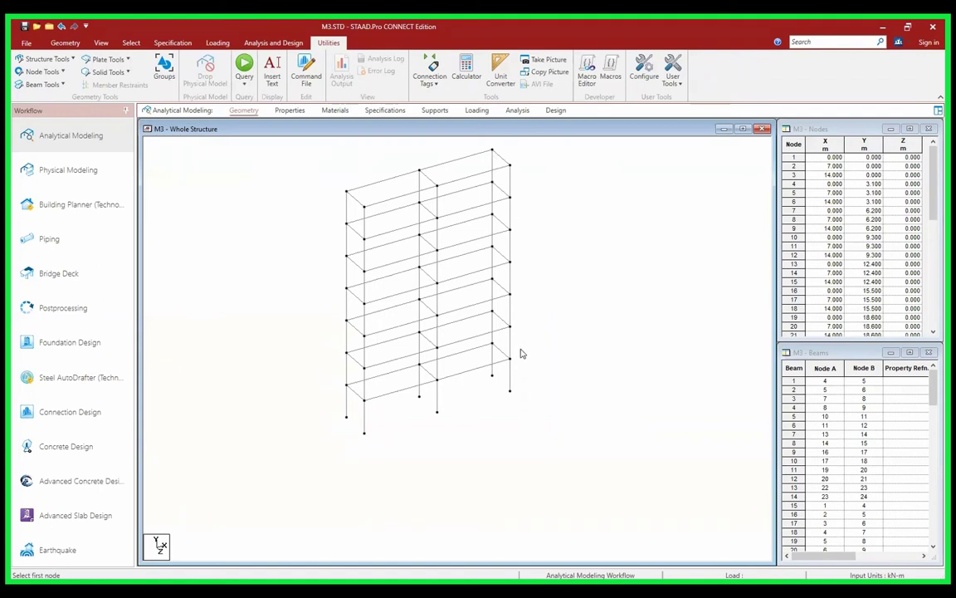
- Select the whole end frame at X = 14 m using the front view, and return to the isometric view
click(100, 42)
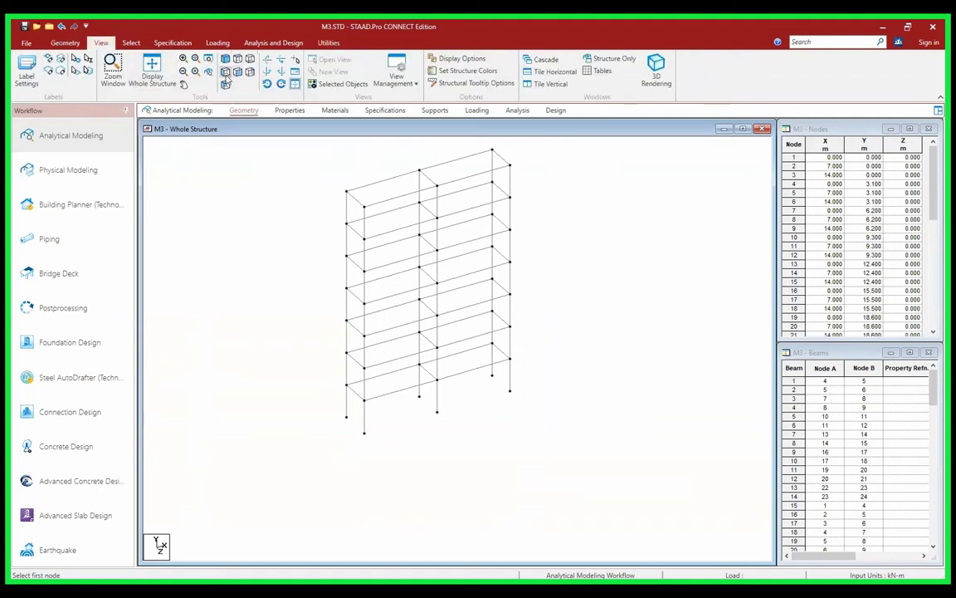
click(226, 73)
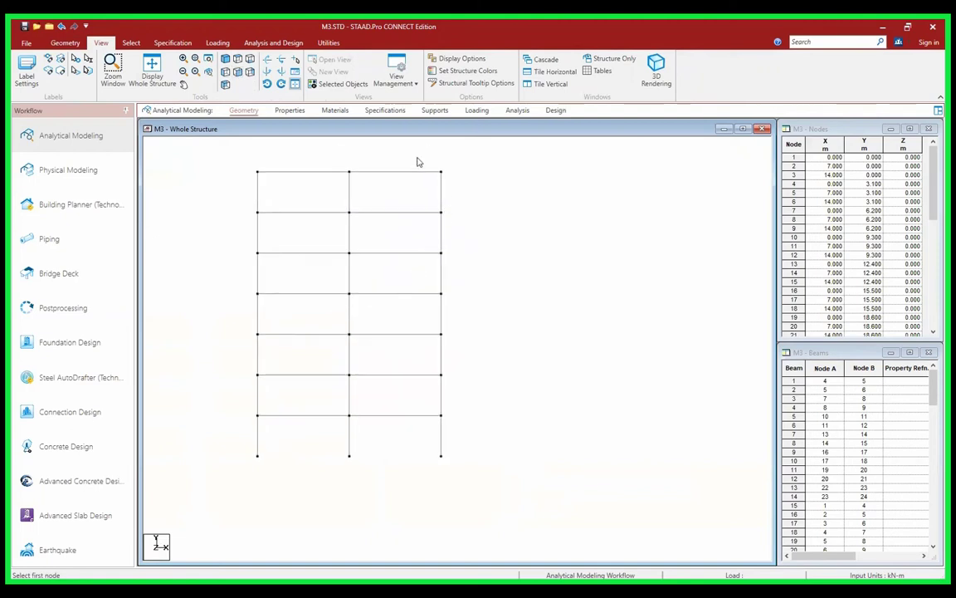
drag(416, 158, 499, 503)
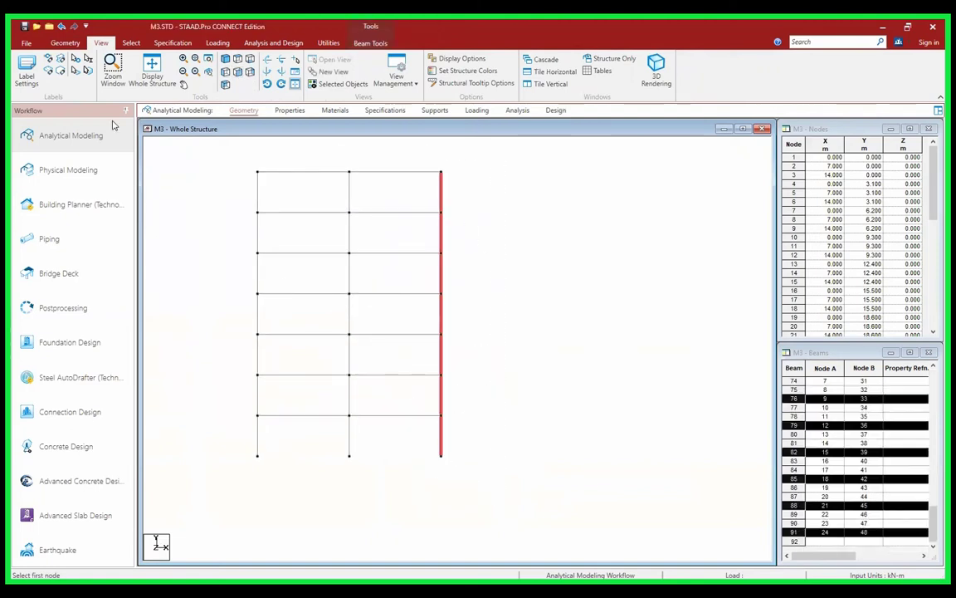
click(225, 60)
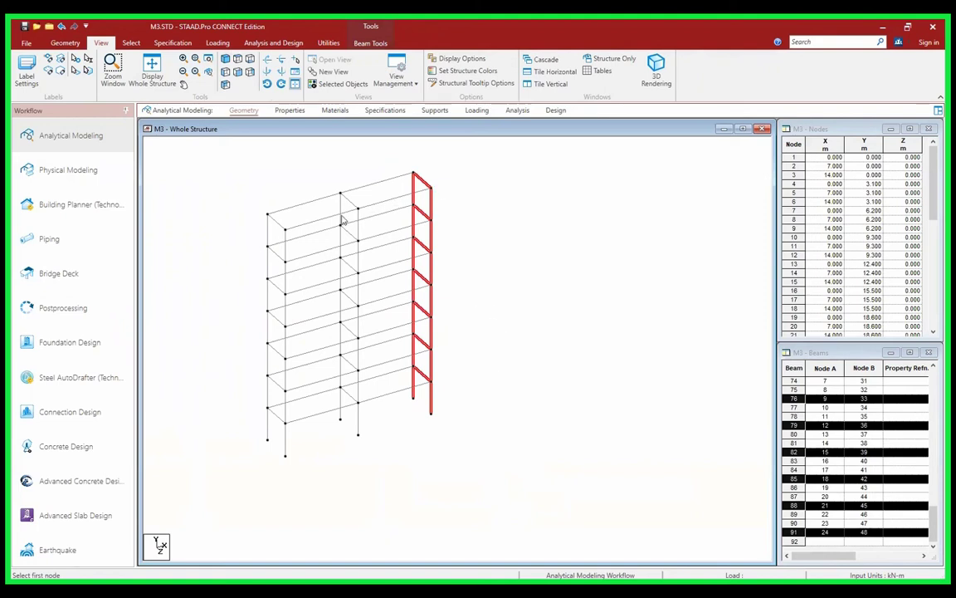
- Move the selected end frame by -3 m in X, allowing existing members to be split at the moved nodes
click(65, 44)
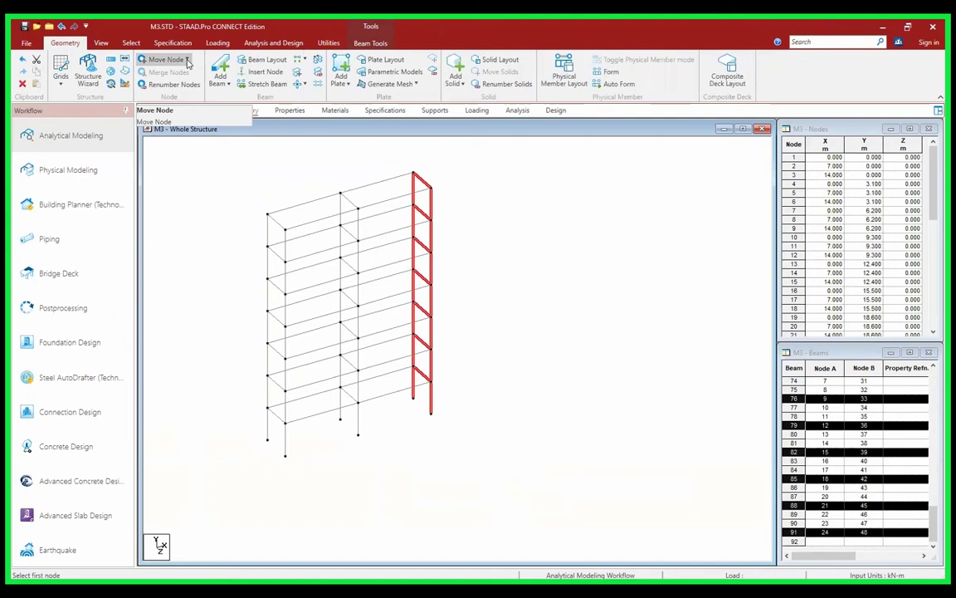
click(187, 61)
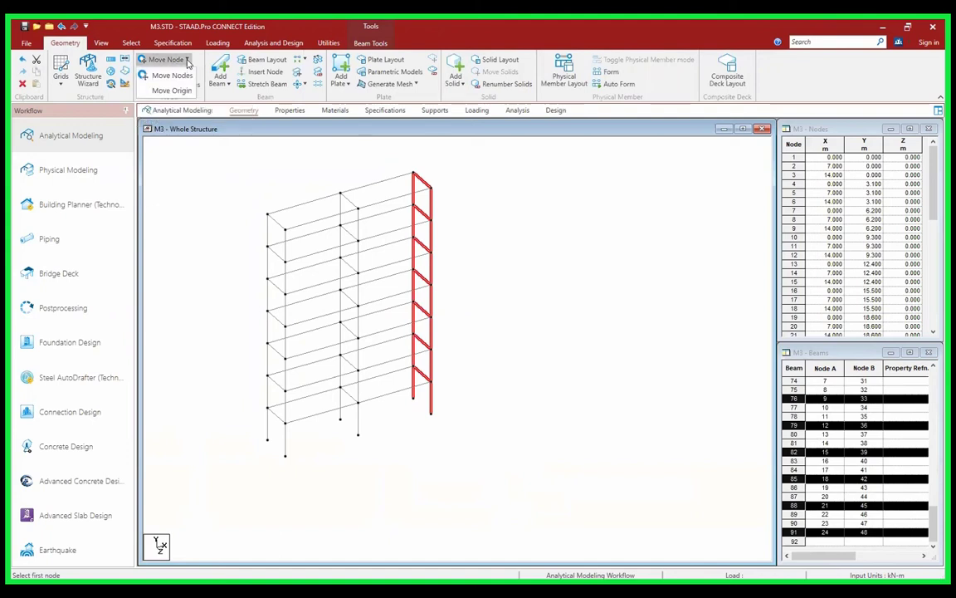
click(173, 75)
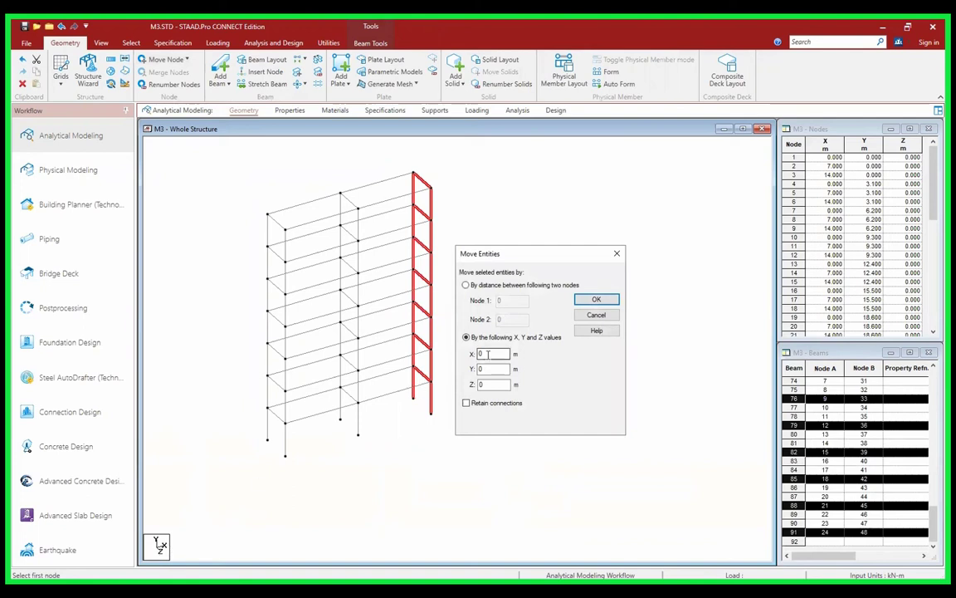
drag(488, 355, 449, 358)
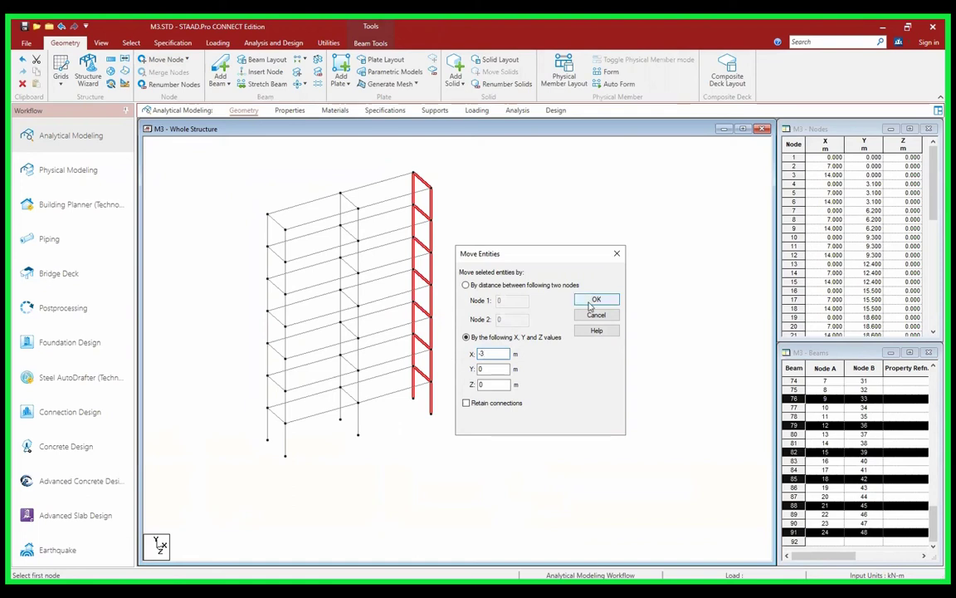
click(465, 403)
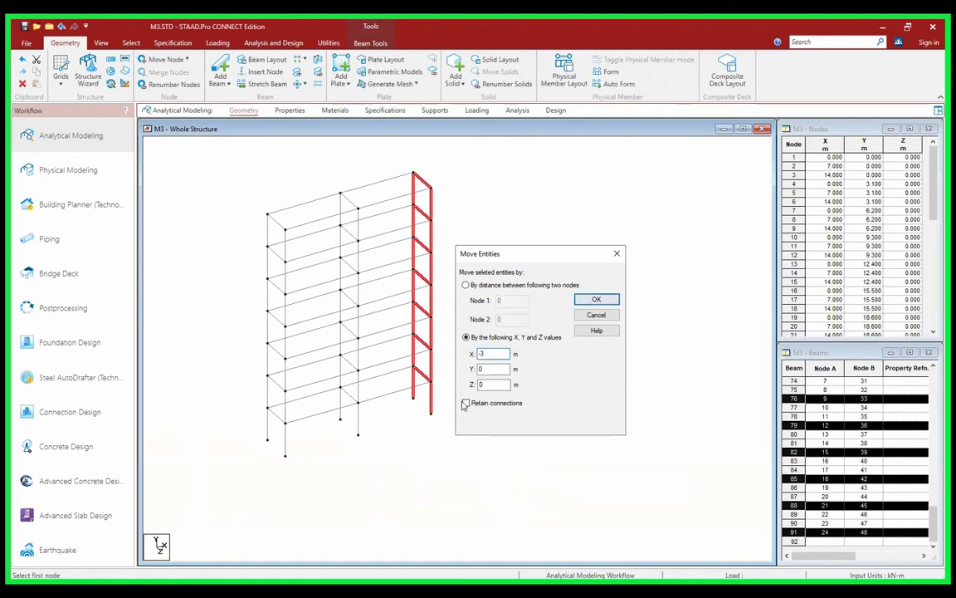
click(595, 300)
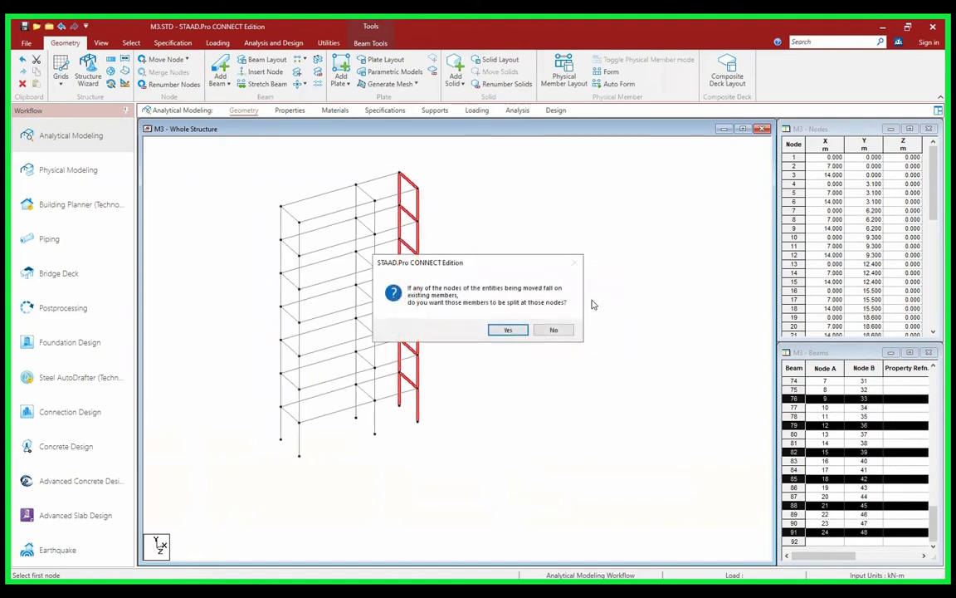
click(506, 330)
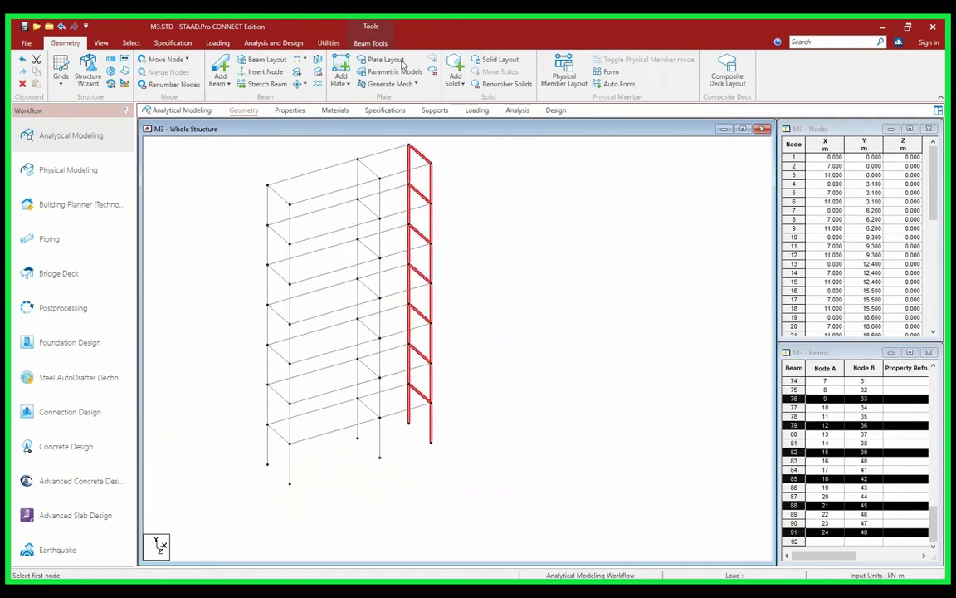
- Measure the shortened second bay's length along the back edge of the terrace
click(329, 43)
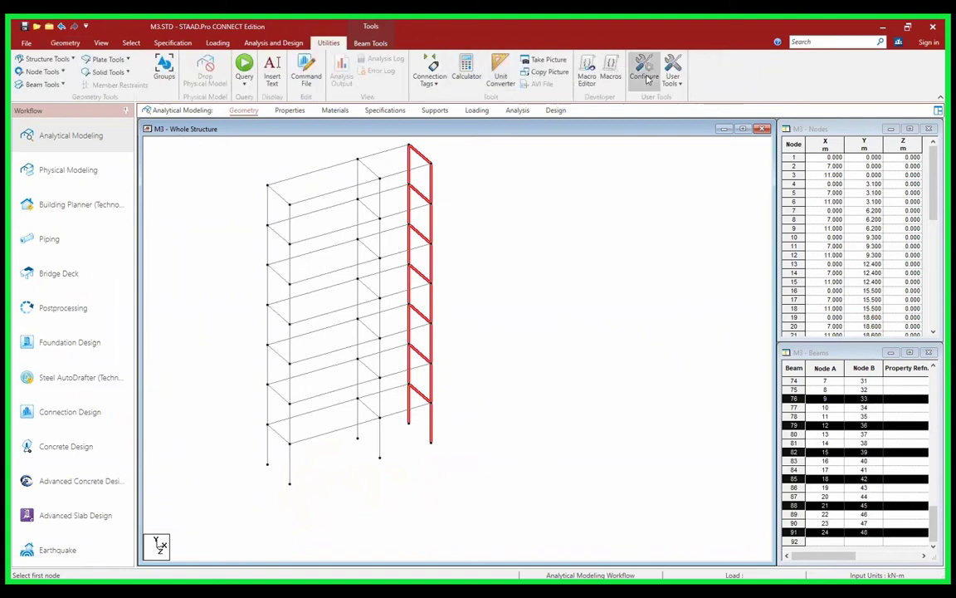
click(42, 71)
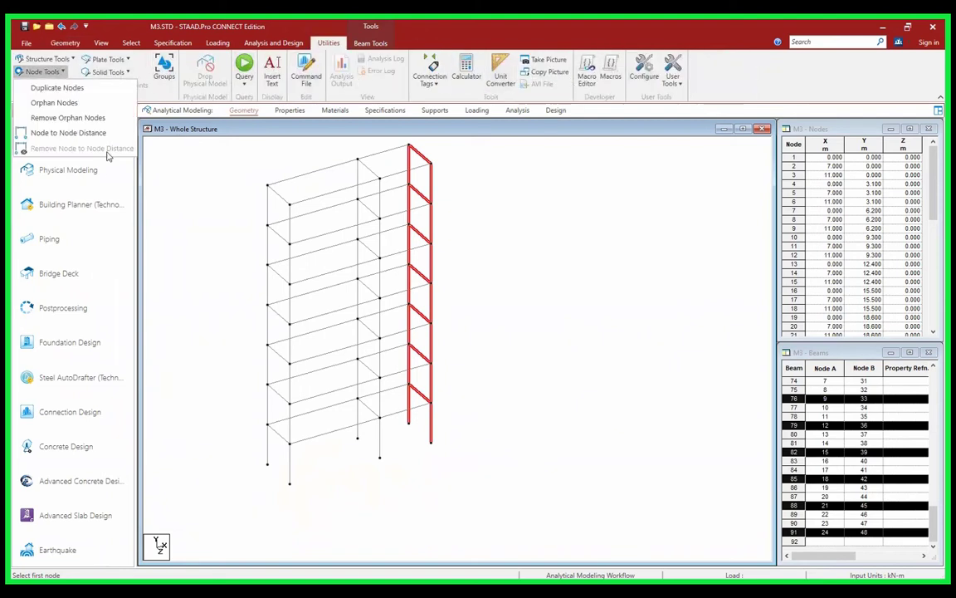
click(59, 131)
click(358, 159)
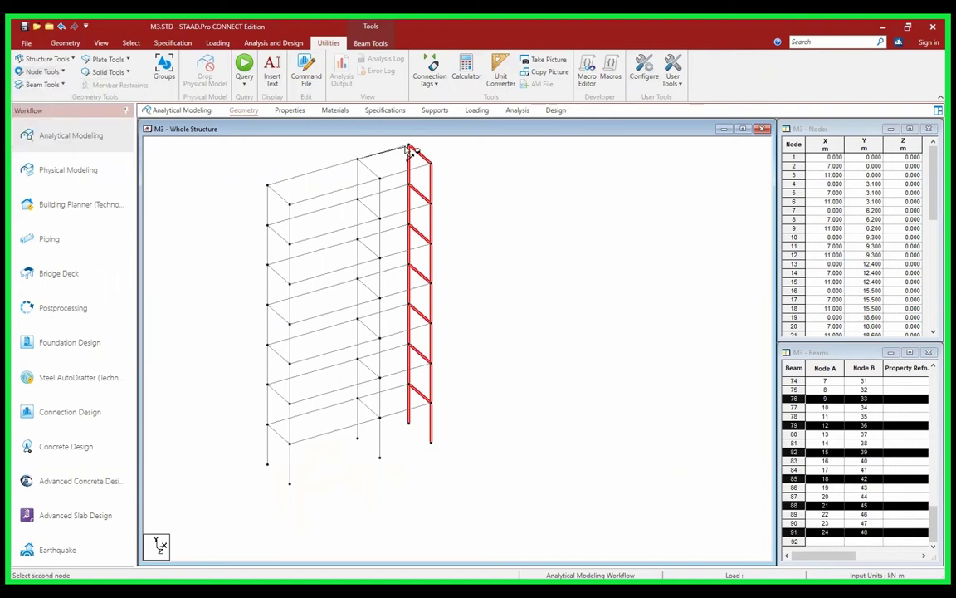
click(408, 147)
middle_drag(533, 394, 536, 379)
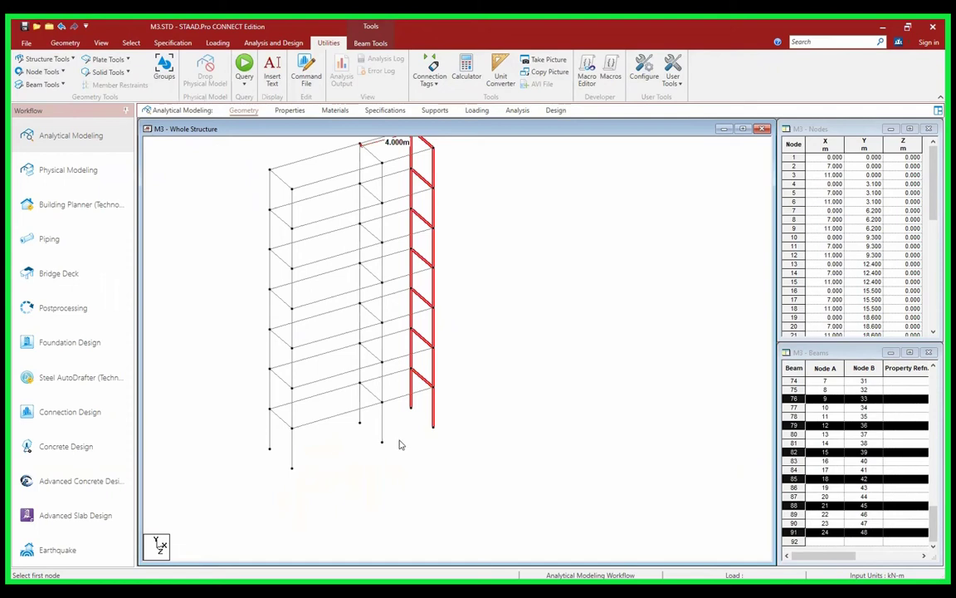
- Select the six column base nodes and move them by -0.4 m in Y, allowing existing members to be split
click(100, 43)
click(212, 67)
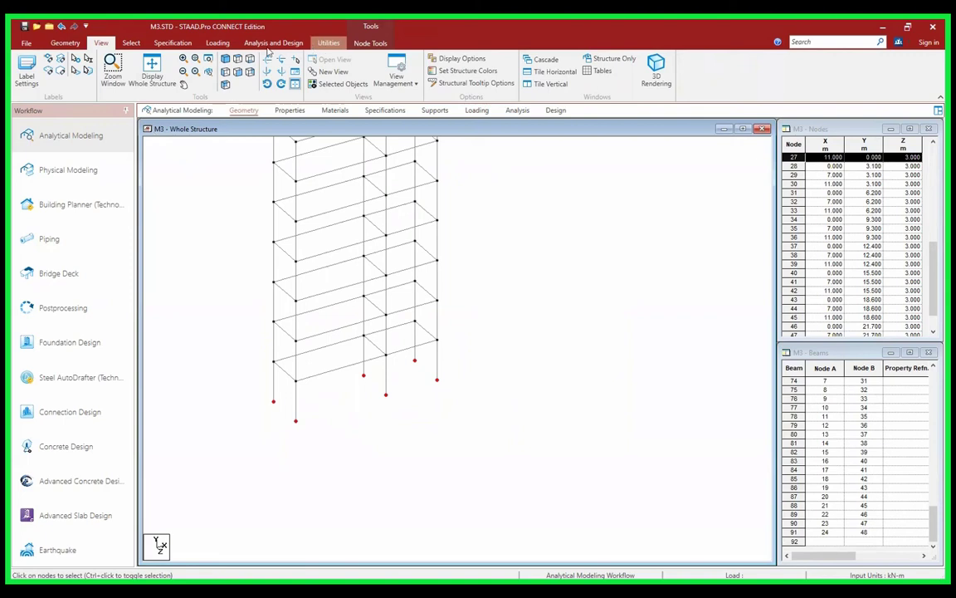
click(64, 43)
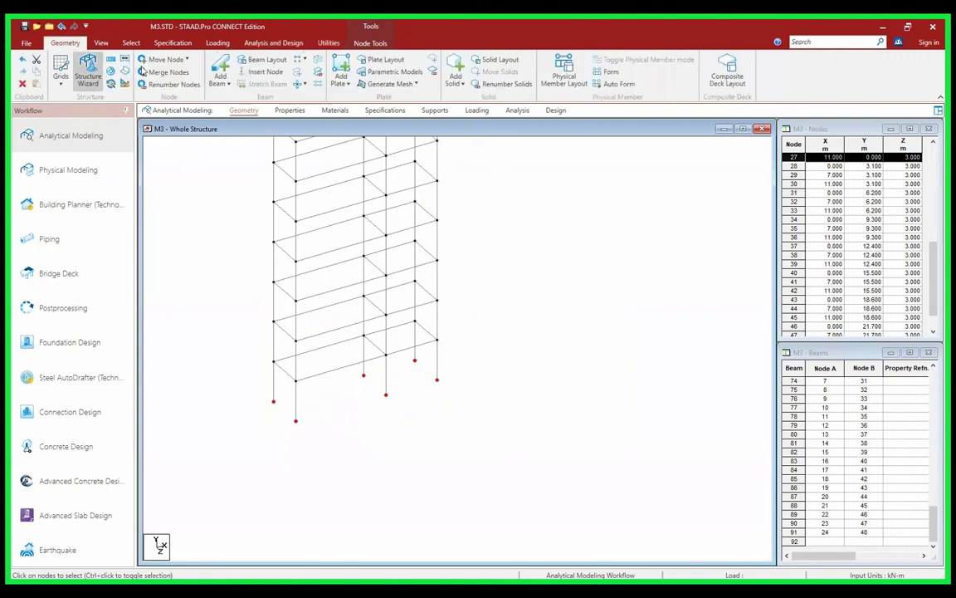
click(166, 60)
click(172, 76)
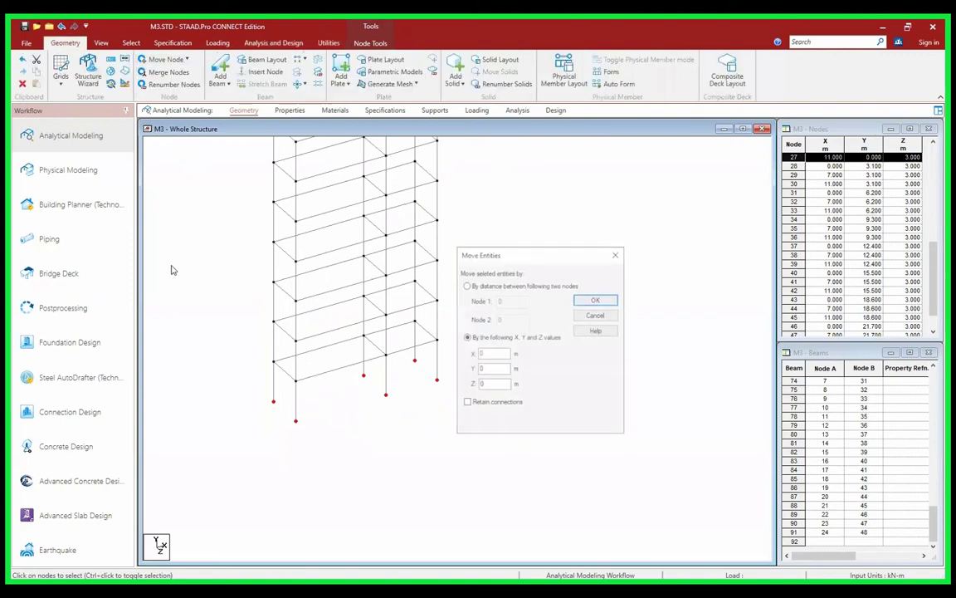
click(486, 370)
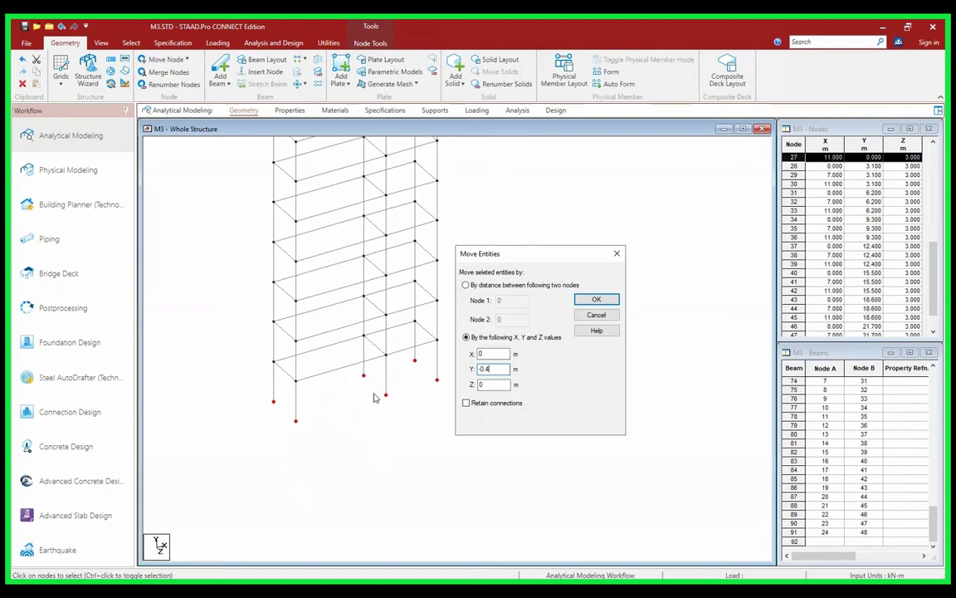
click(594, 298)
click(509, 332)
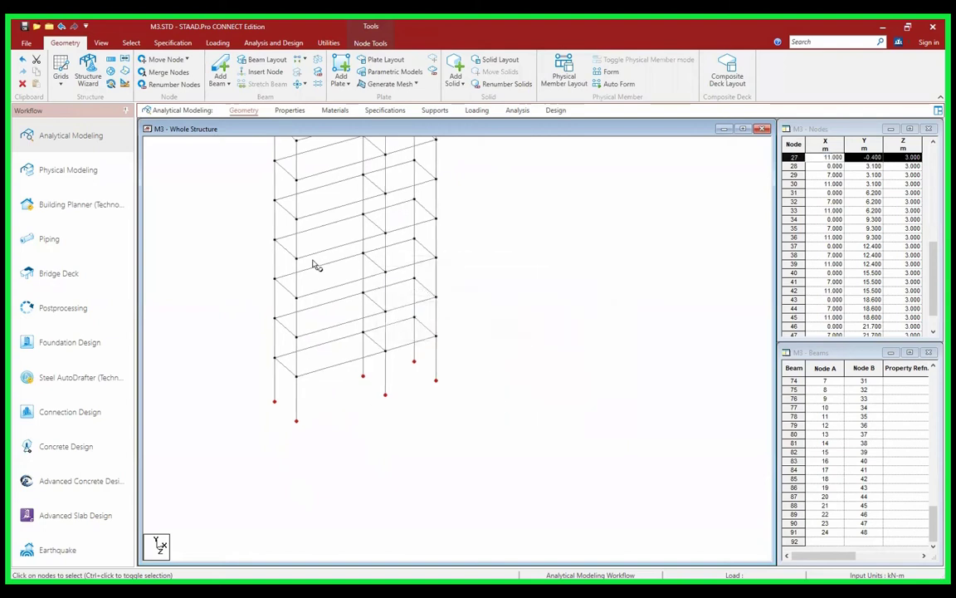
- Measure the foundation column at the front corner from the lowest beam level to its base
click(362, 48)
click(328, 44)
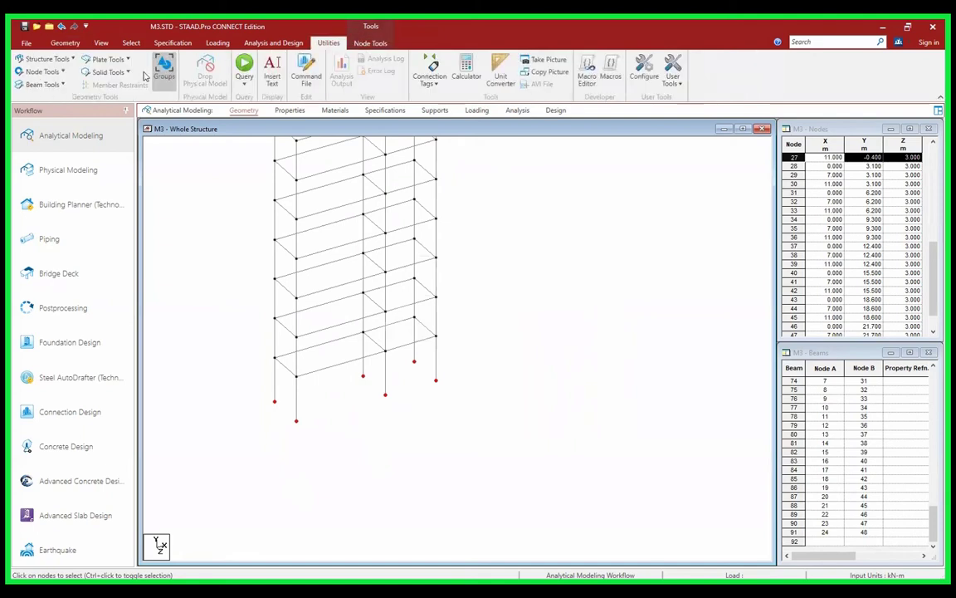
click(42, 71)
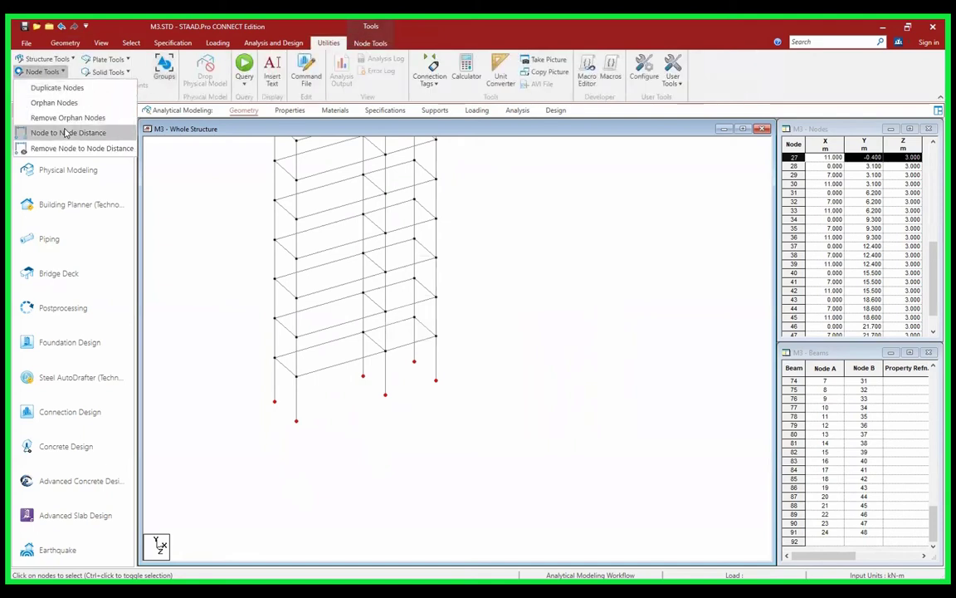
click(68, 133)
click(296, 376)
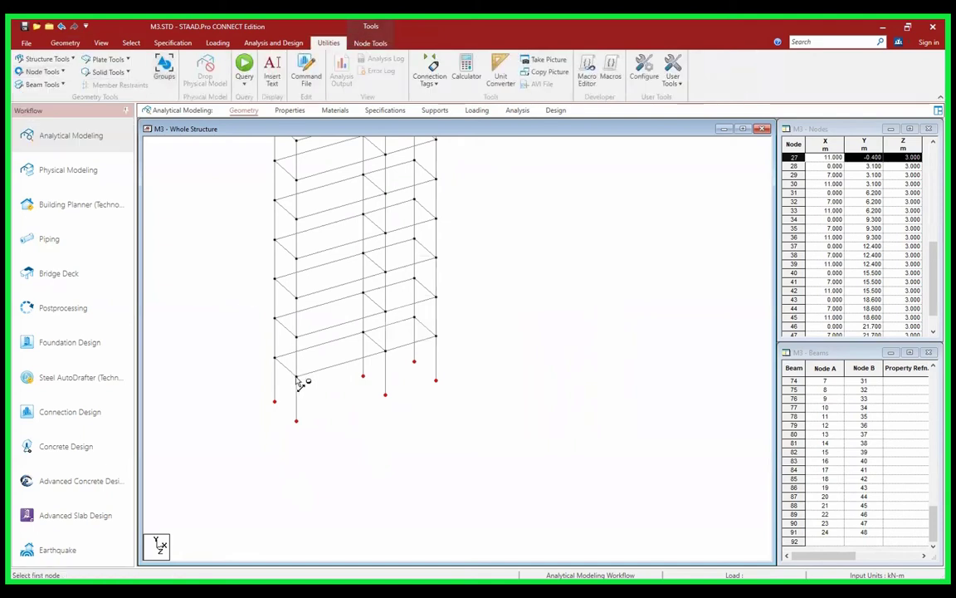
click(297, 422)
- Measure the front corner column from the lowest beam level to the terrace, and the first bay's length at terrace level
click(305, 425)
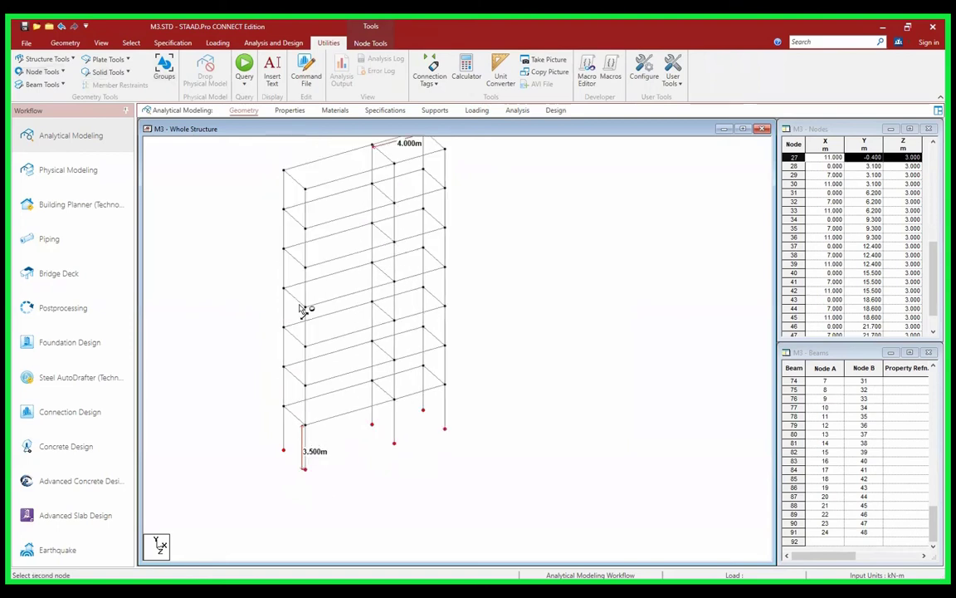
click(306, 189)
middle_drag(343, 227, 349, 308)
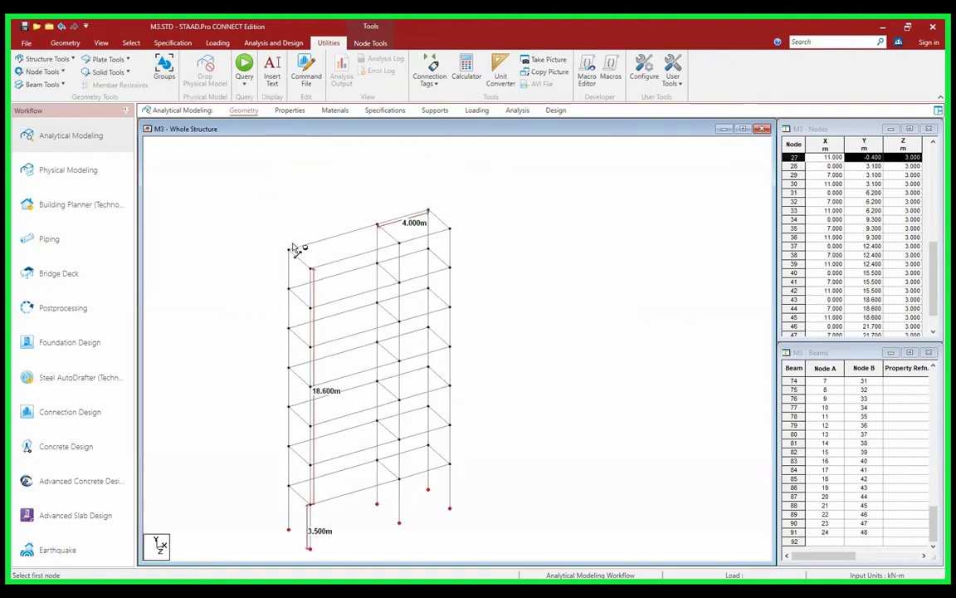
click(289, 250)
click(378, 225)
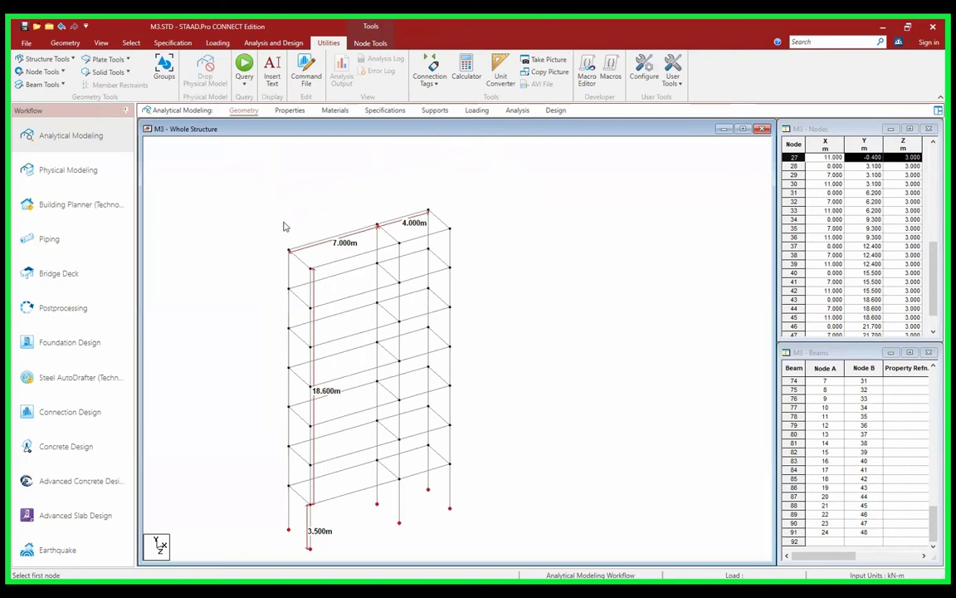
- Remove all node-to-node distance dimensions from the frame and open the support definitions
click(46, 85)
click(41, 72)
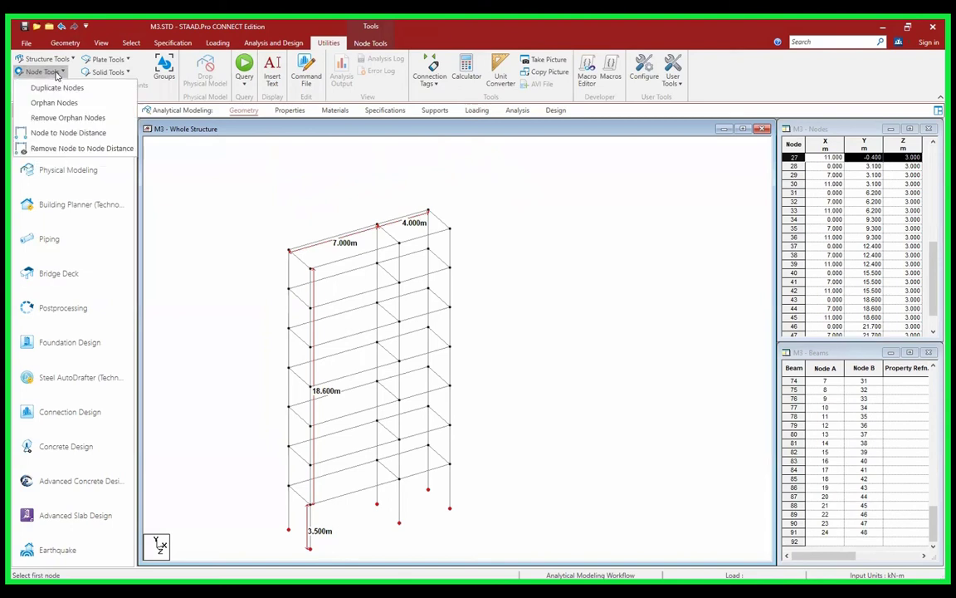
click(64, 147)
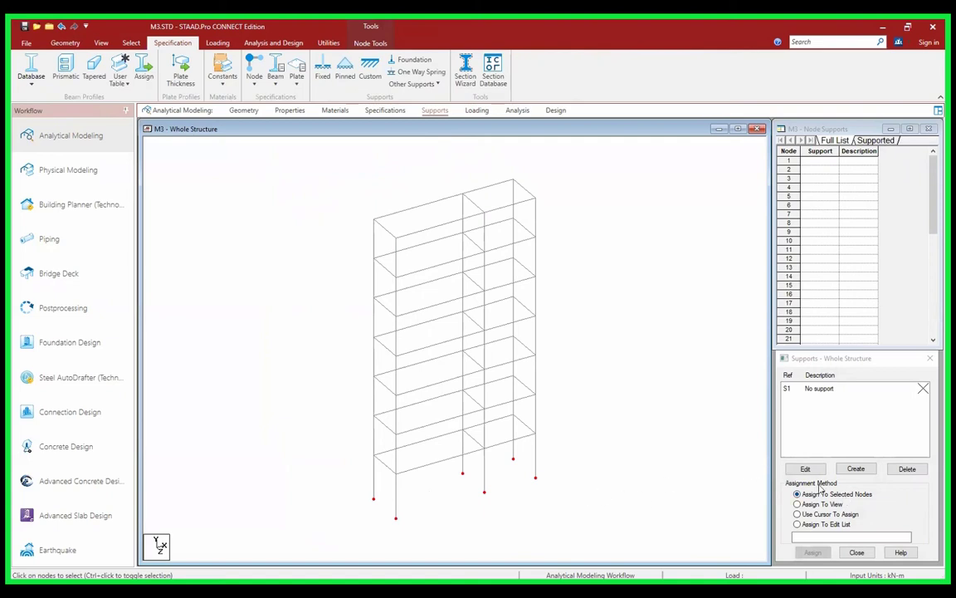
- Clear the node selection and create a fixed support definition
click(653, 470)
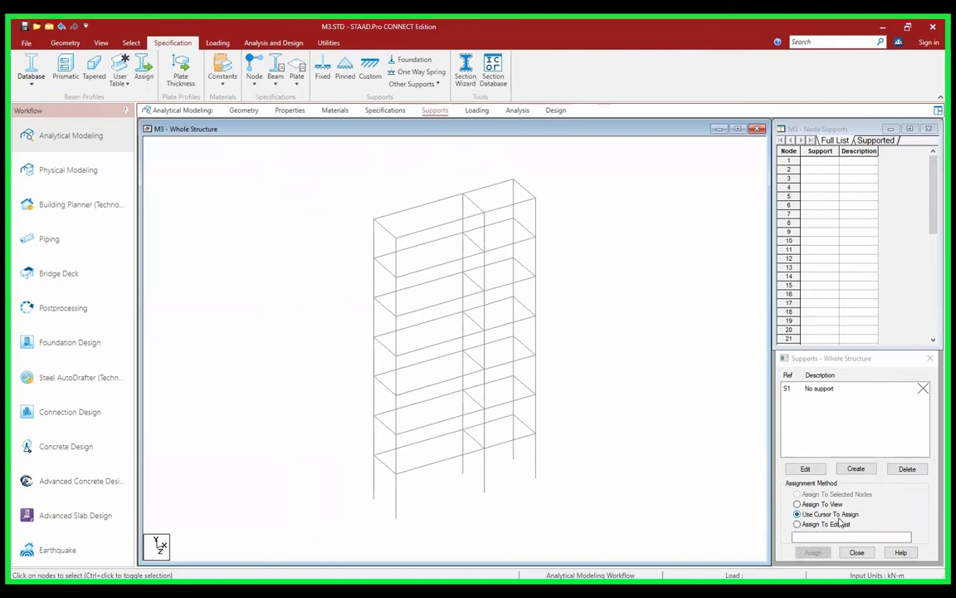
middle_drag(574, 449, 572, 435)
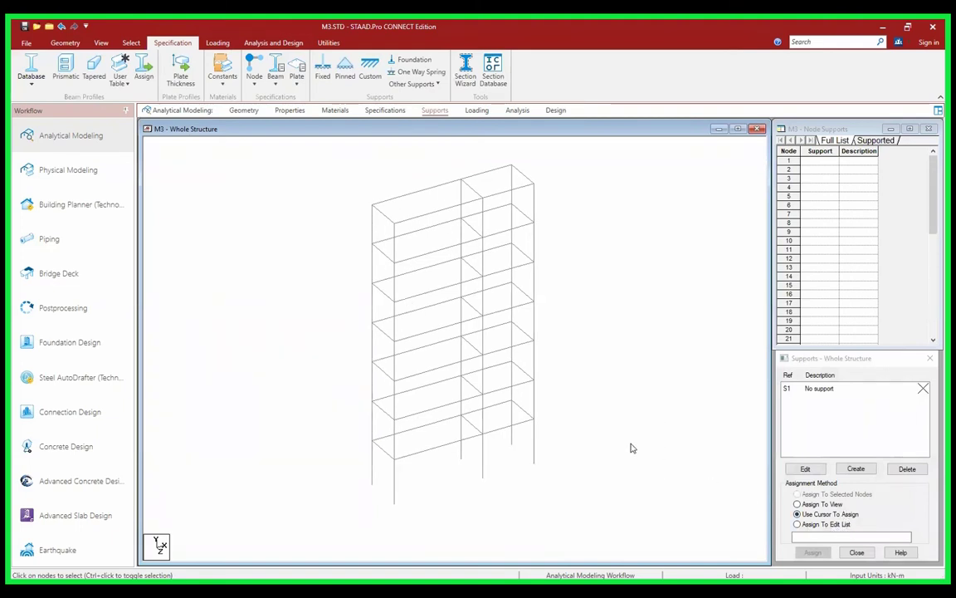
middle_drag(632, 445, 611, 408)
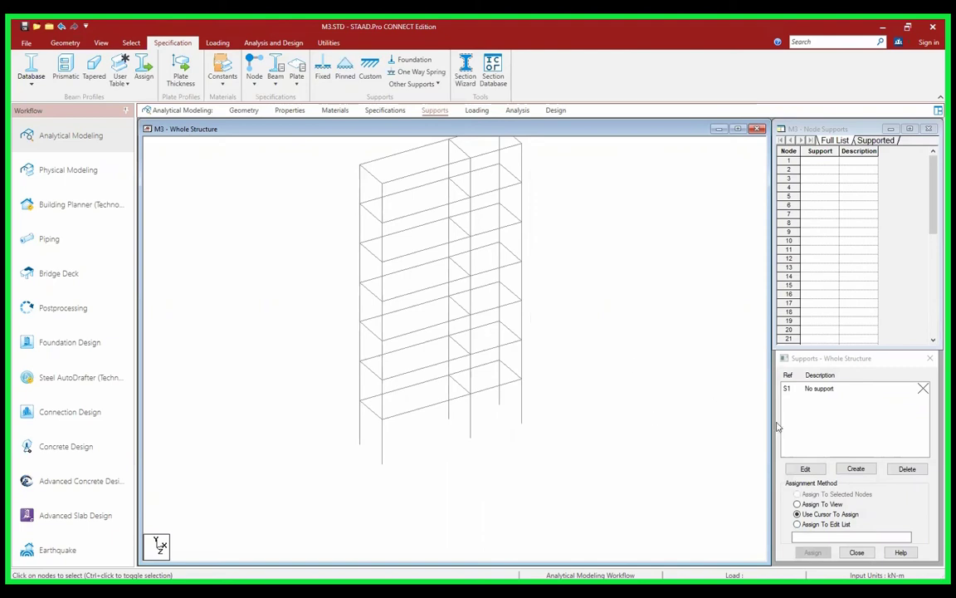
click(851, 469)
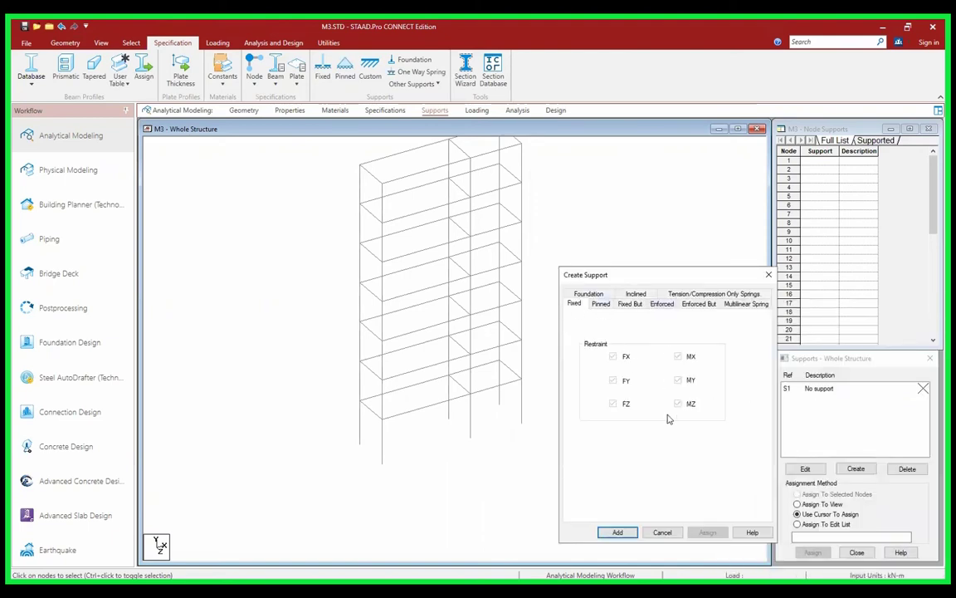
click(618, 532)
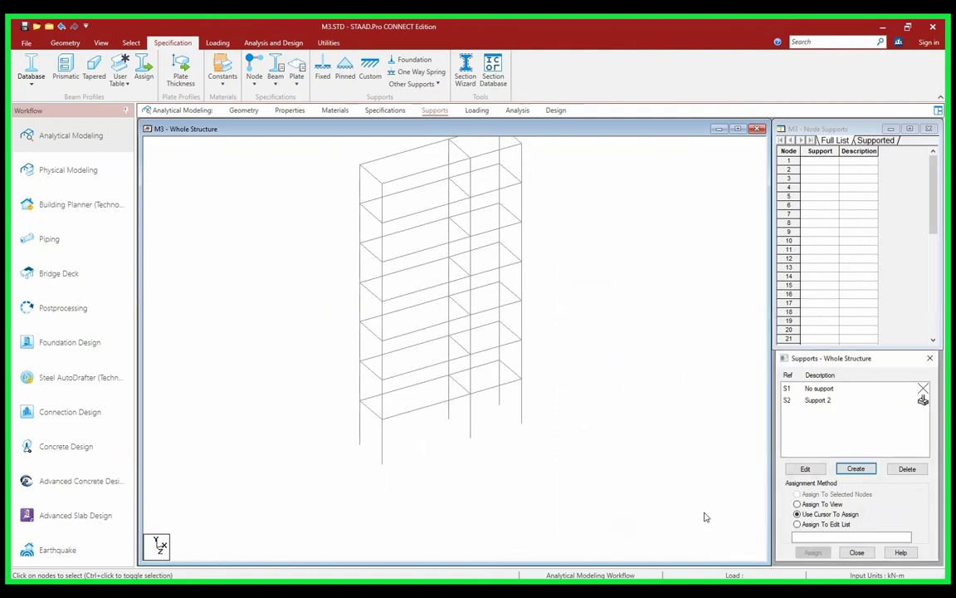
- Display the node numbers and assign the fixed support to base nodes 1 To 3 and 25 To 27 by node list
click(828, 400)
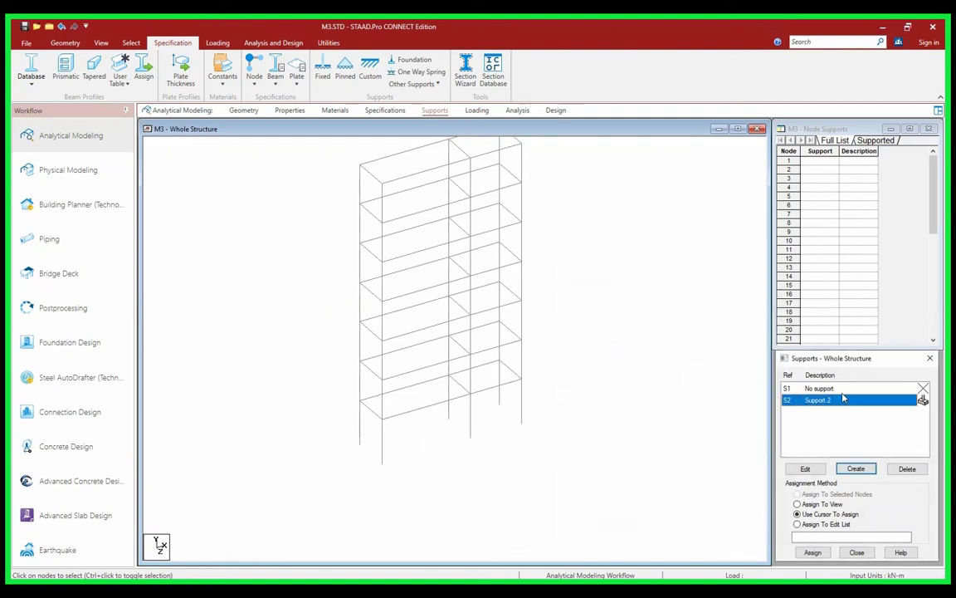
scroll(523, 380, up, 2)
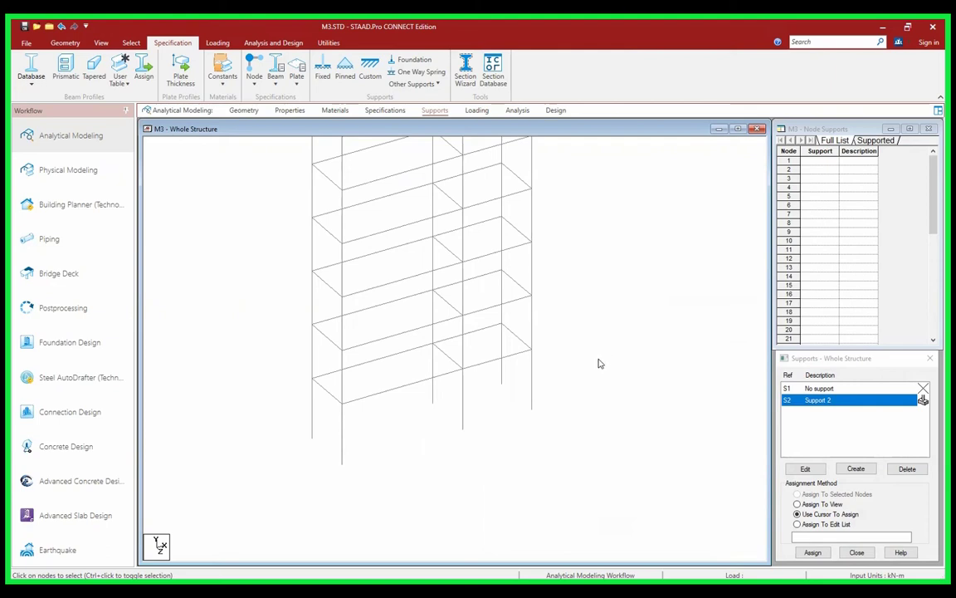
key(shift+n)
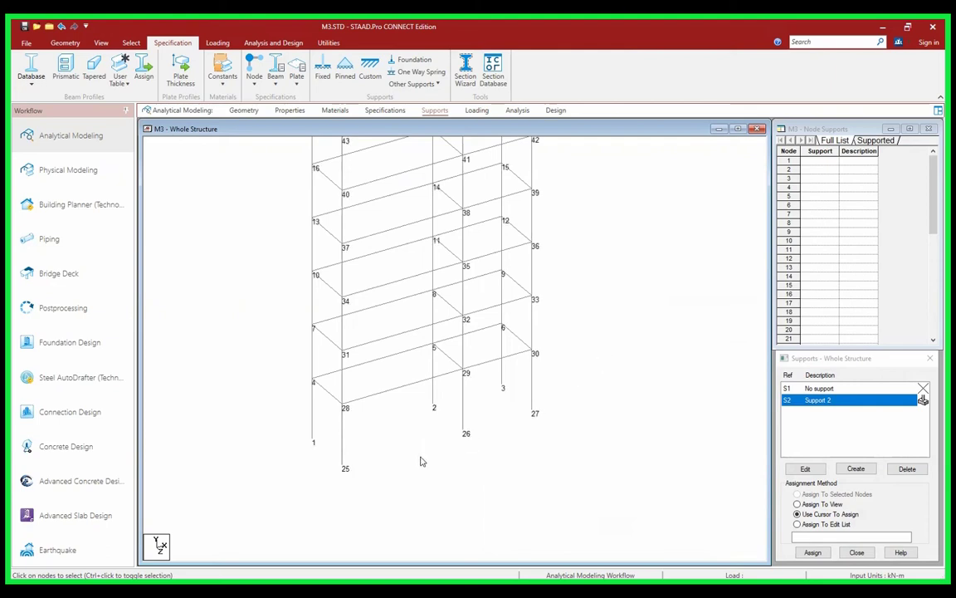
scroll(373, 415, up, 2)
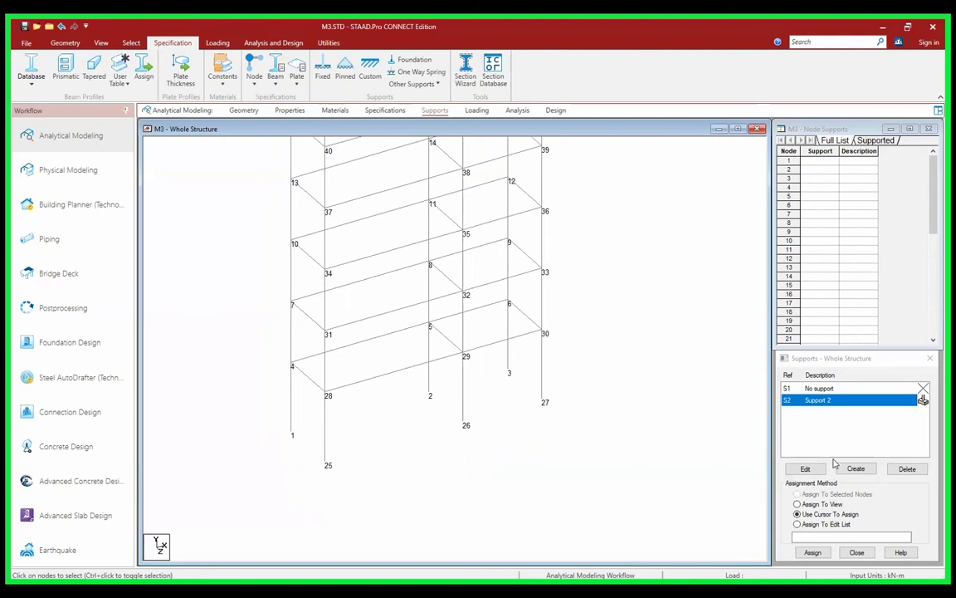
click(821, 524)
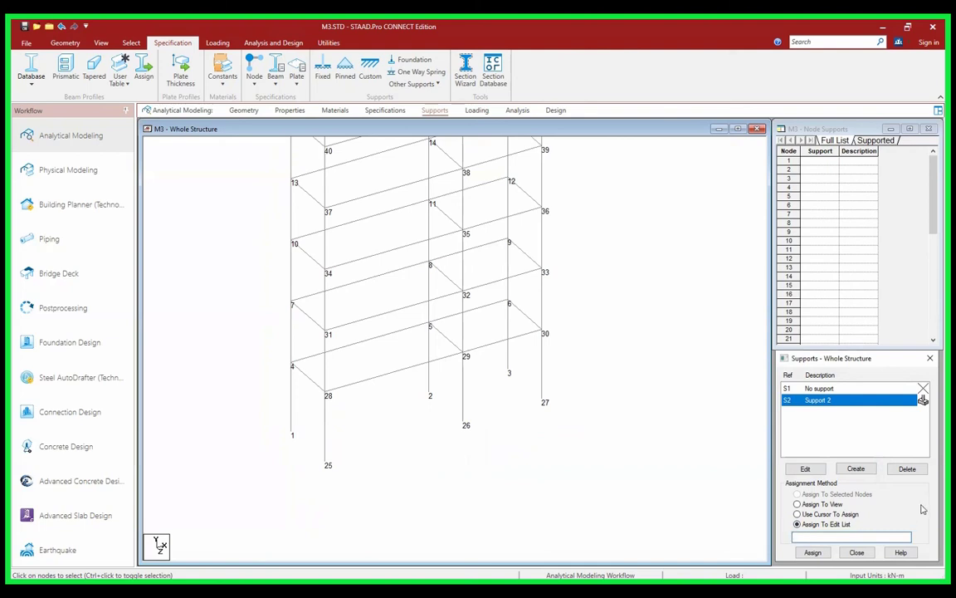
text(1 To 3 25 To 27)
click(812, 552)
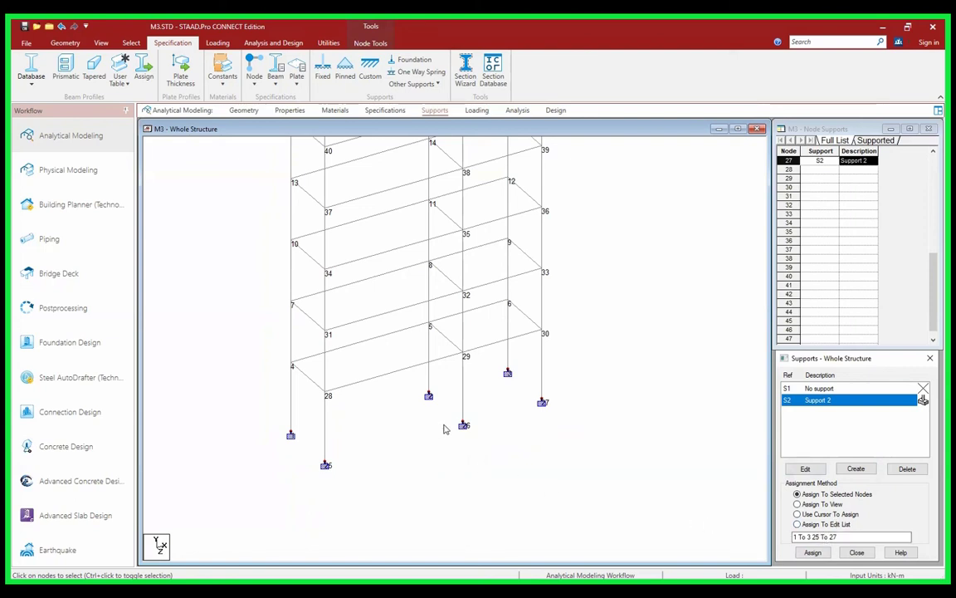
- Deselect the supported nodes and hide the node numbers on the frame
click(516, 465)
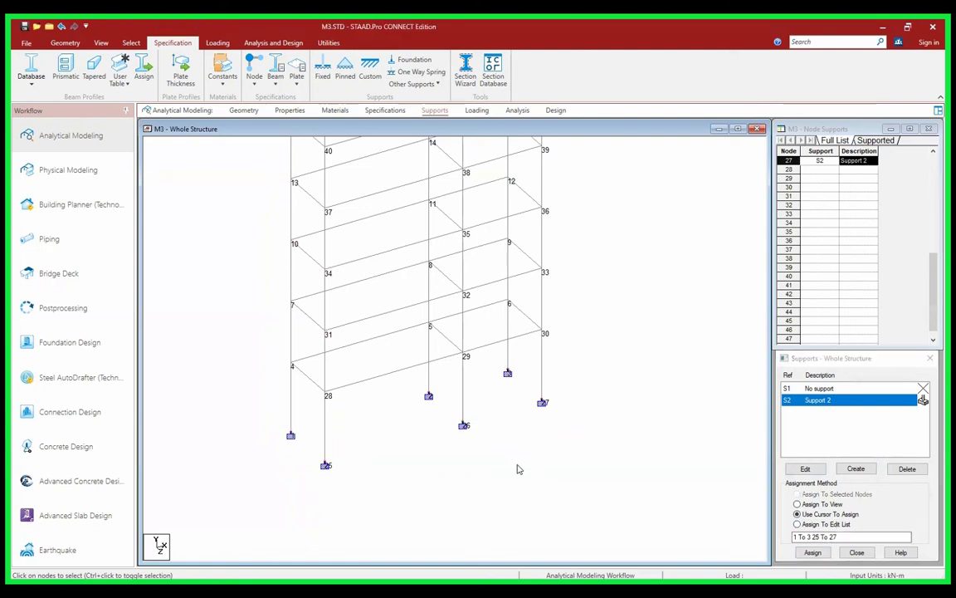
key(shift+n)
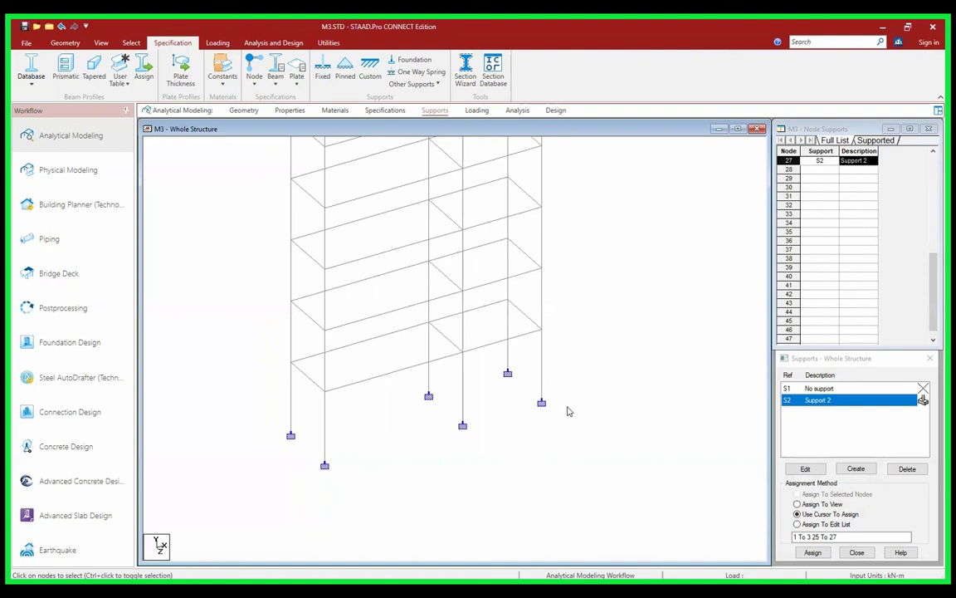
scroll(567, 408, down, 4)
middle_drag(581, 328, 588, 372)
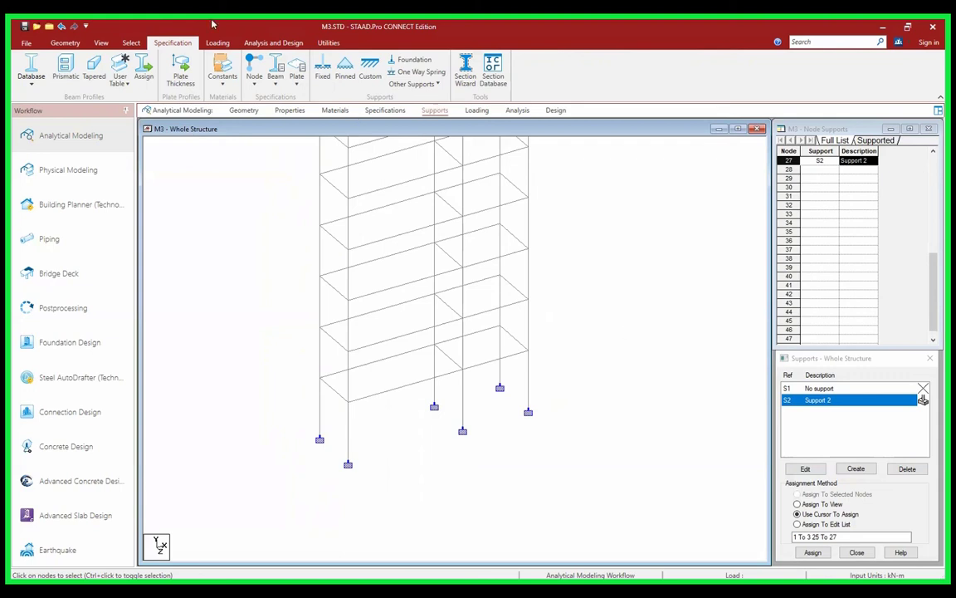
click(329, 42)
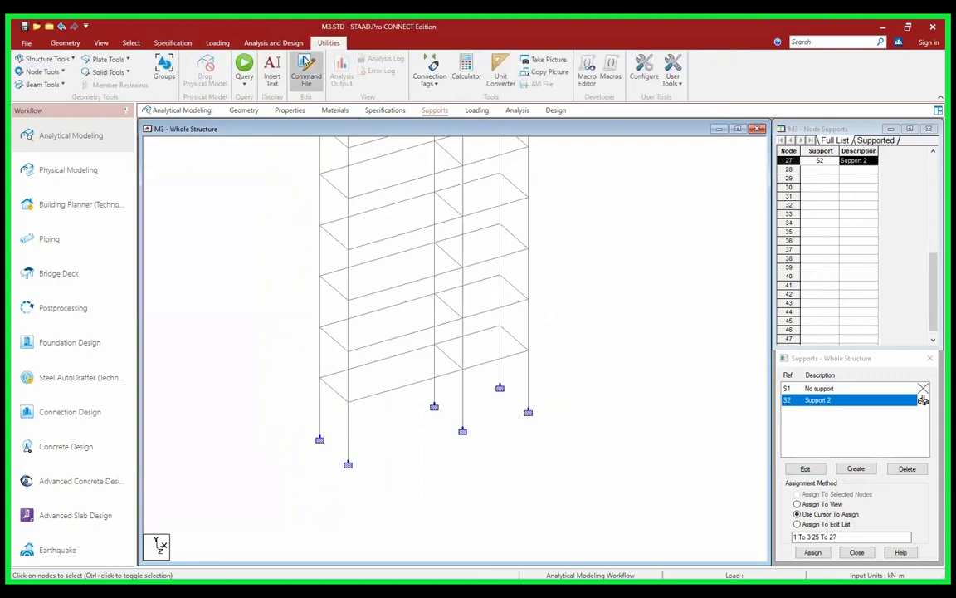